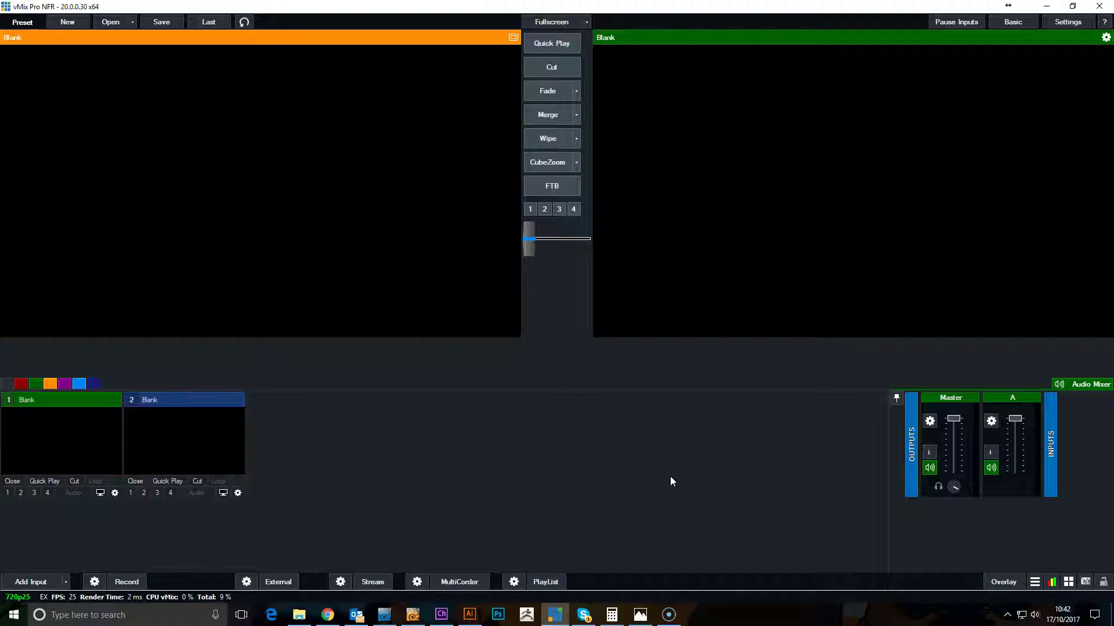
- Add the Microsoft LifeCam Studio(TM) webcam as a Camera input in vMix
left_click(51, 579)
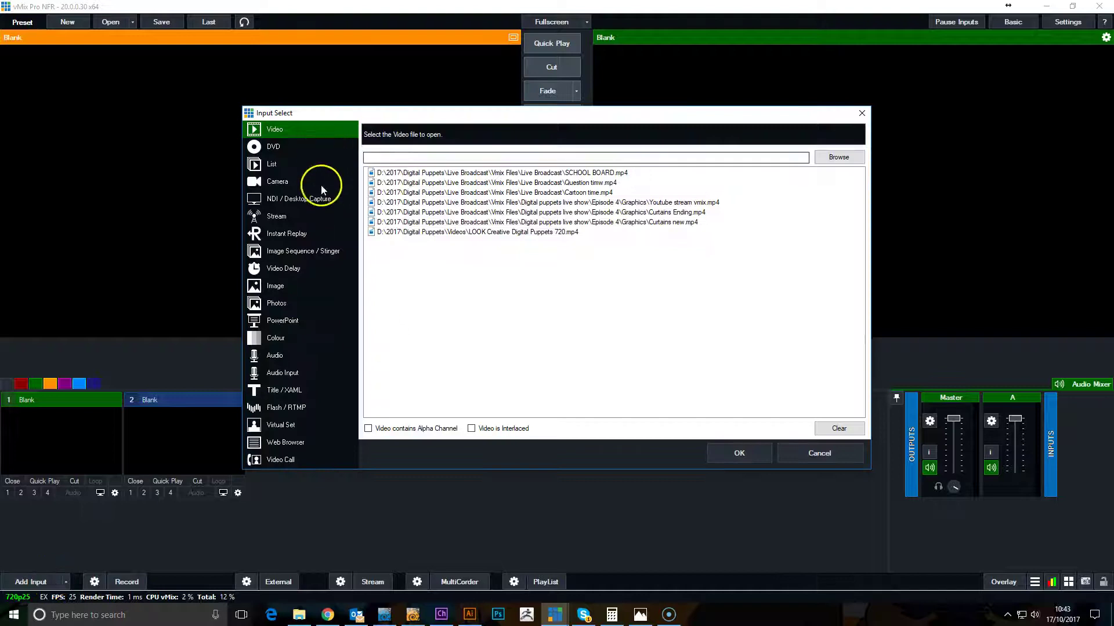
left_click(328, 181)
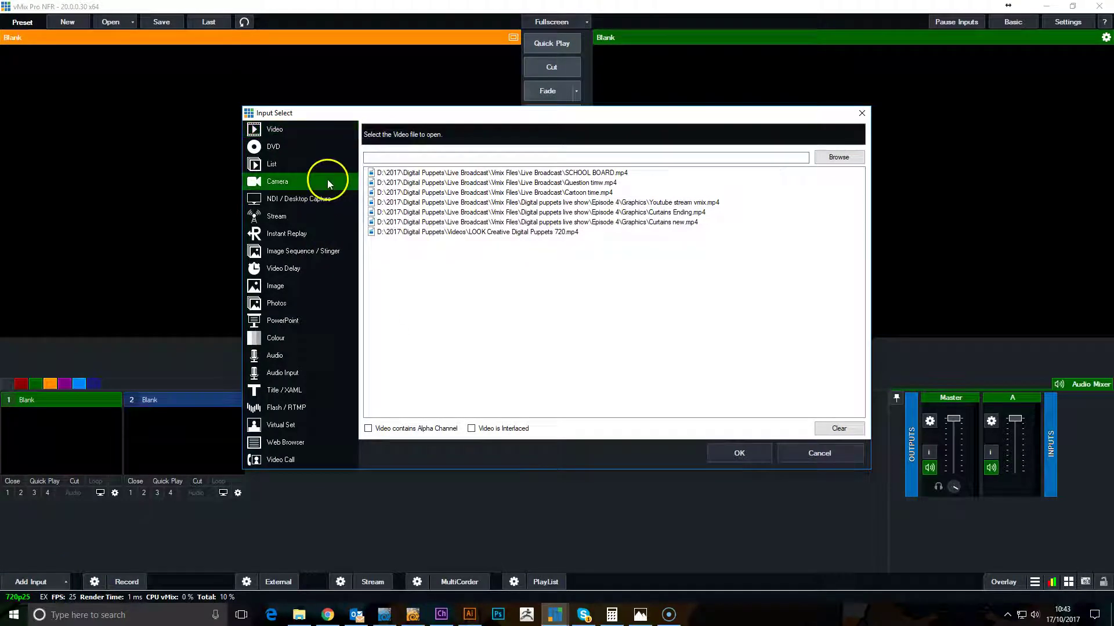
left_click(619, 130)
left_click(544, 157)
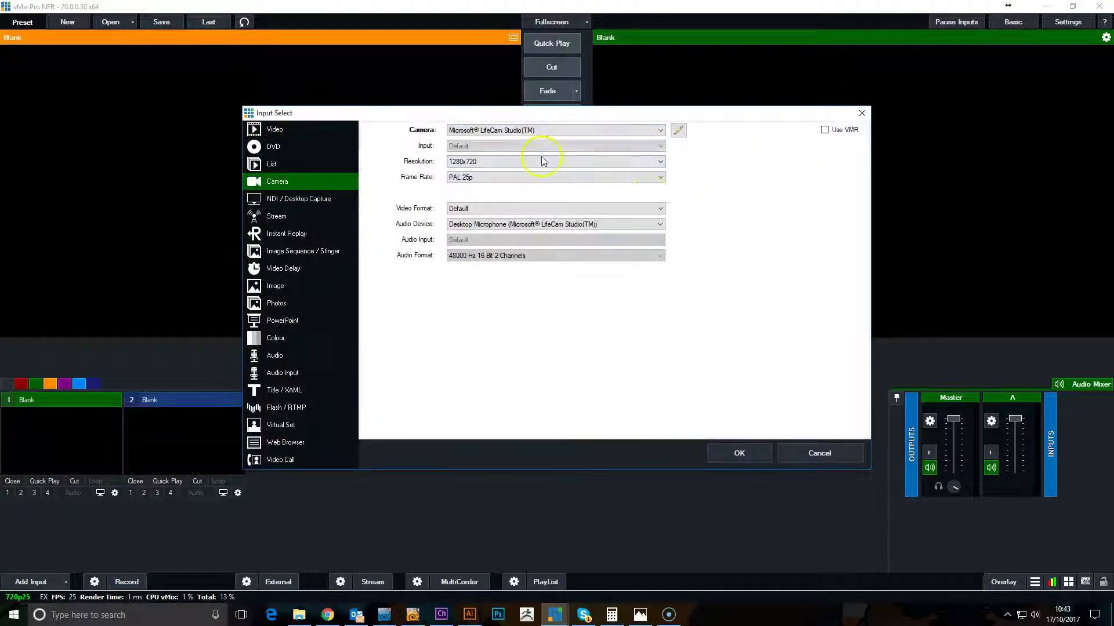
left_click(760, 451)
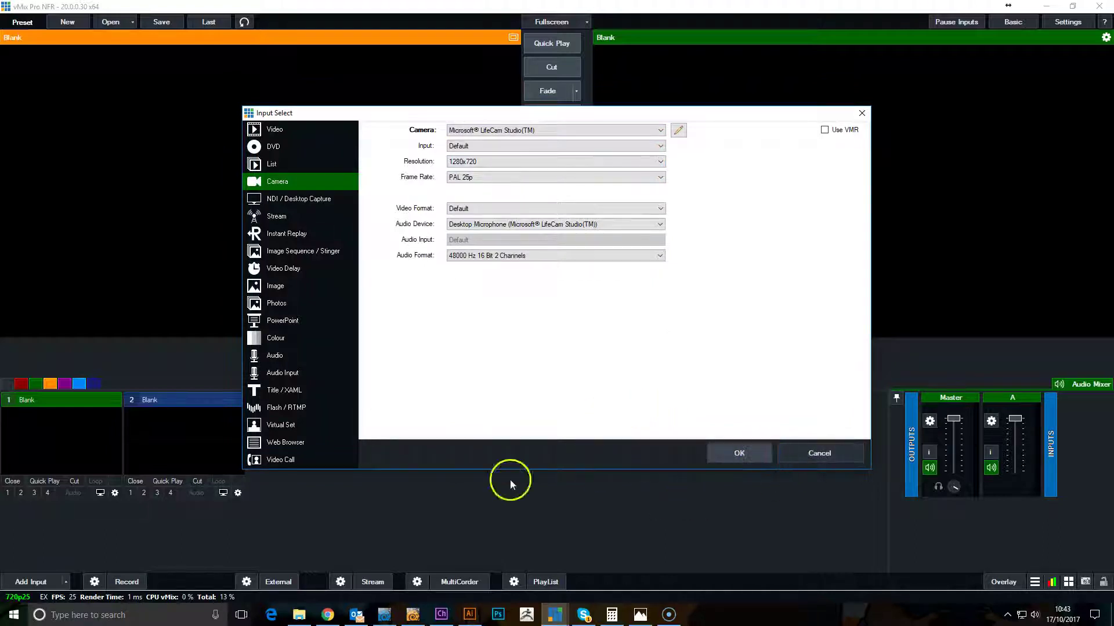
left_click(78, 492)
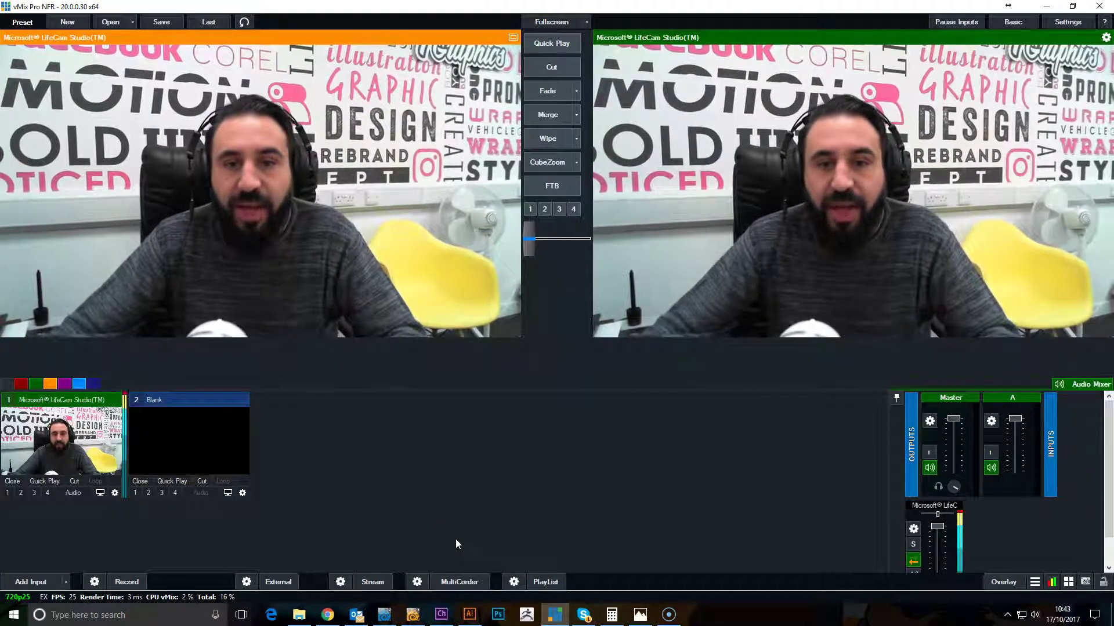
- Load the Blank input 2 into Preview while the LifeCam feed stays on output
left_click(190, 442)
left_click(399, 556)
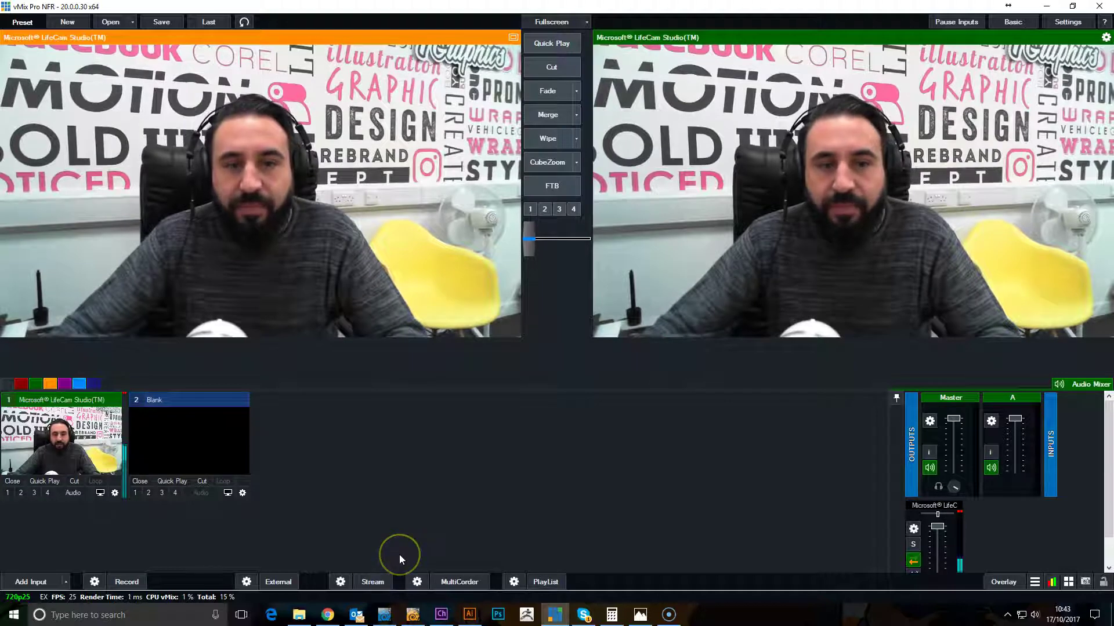
left_click(58, 471)
left_click(19, 448)
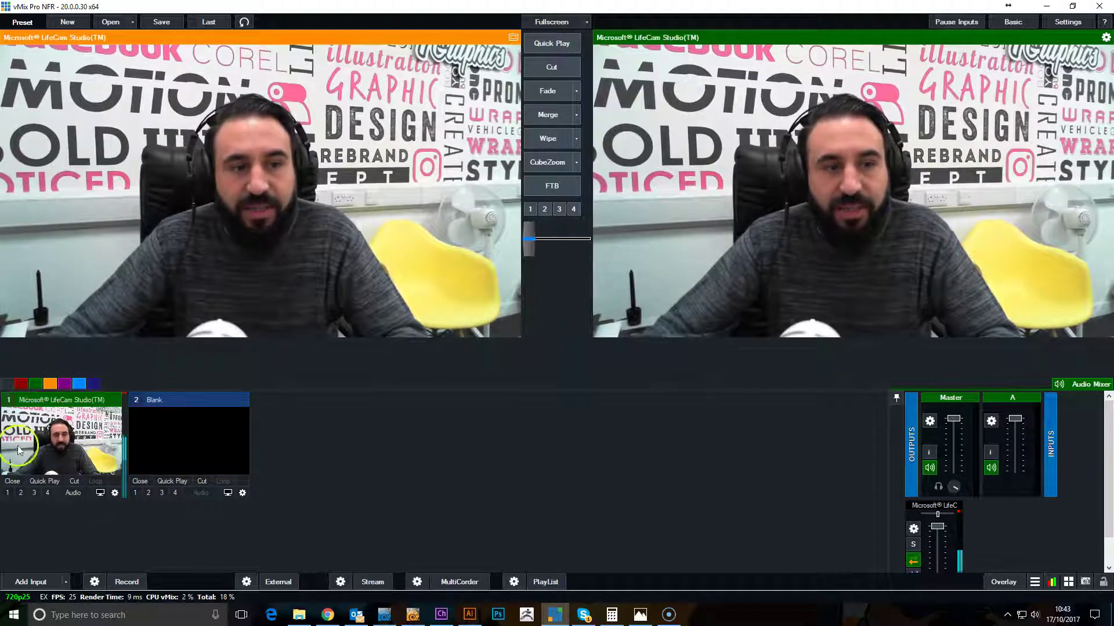
left_click(238, 419)
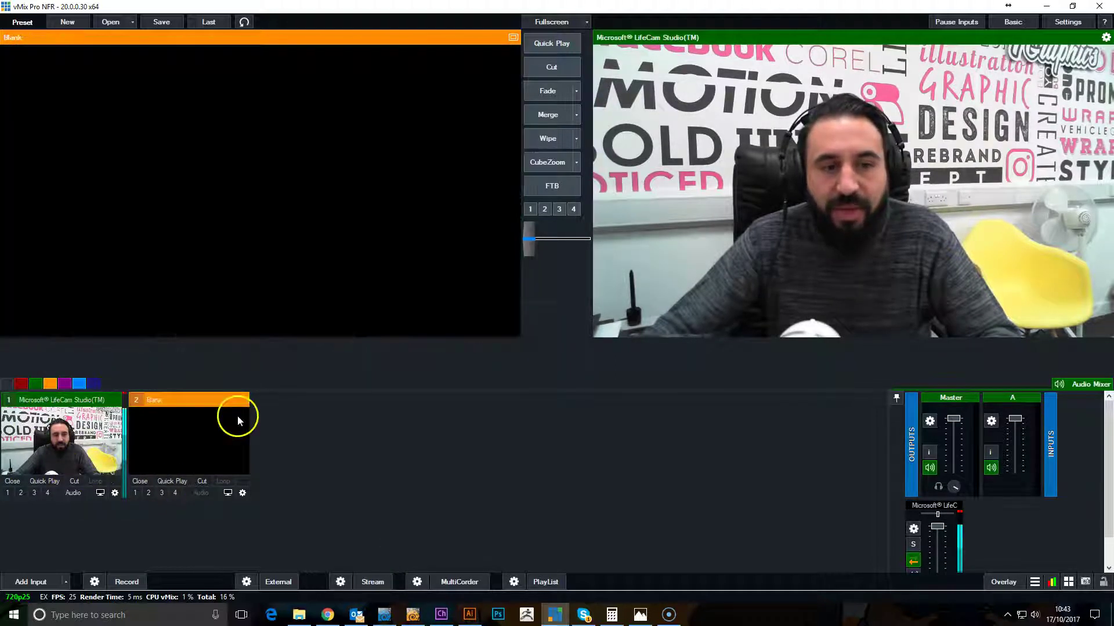
left_click(94, 541)
left_click(777, 374)
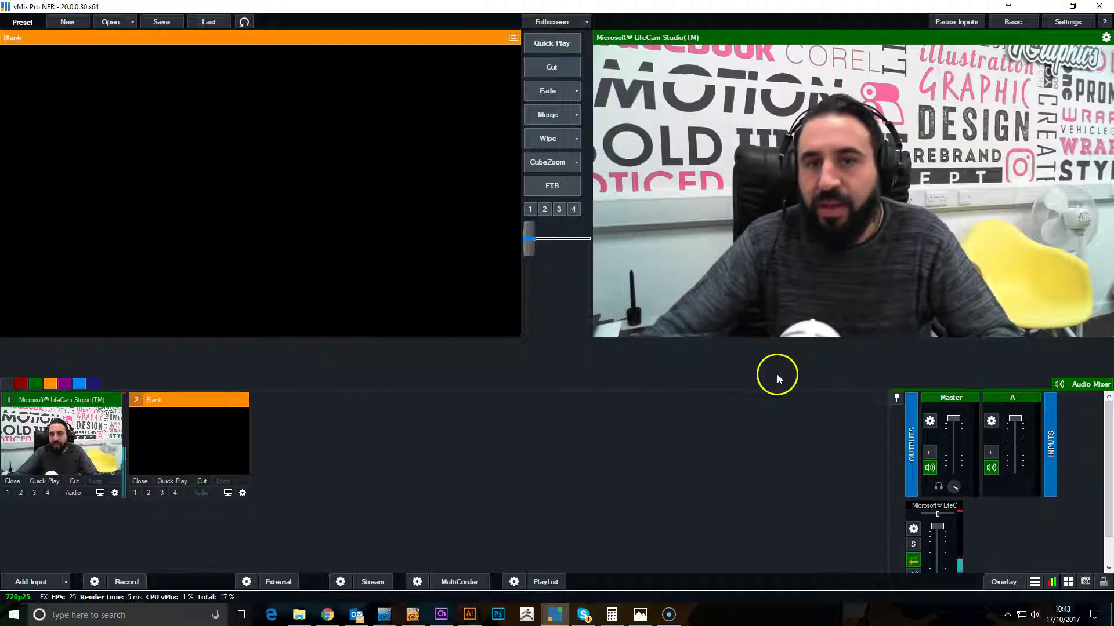
- Add Chip n pug.png as an Image Sequence input and cut it live to output
left_click(50, 582)
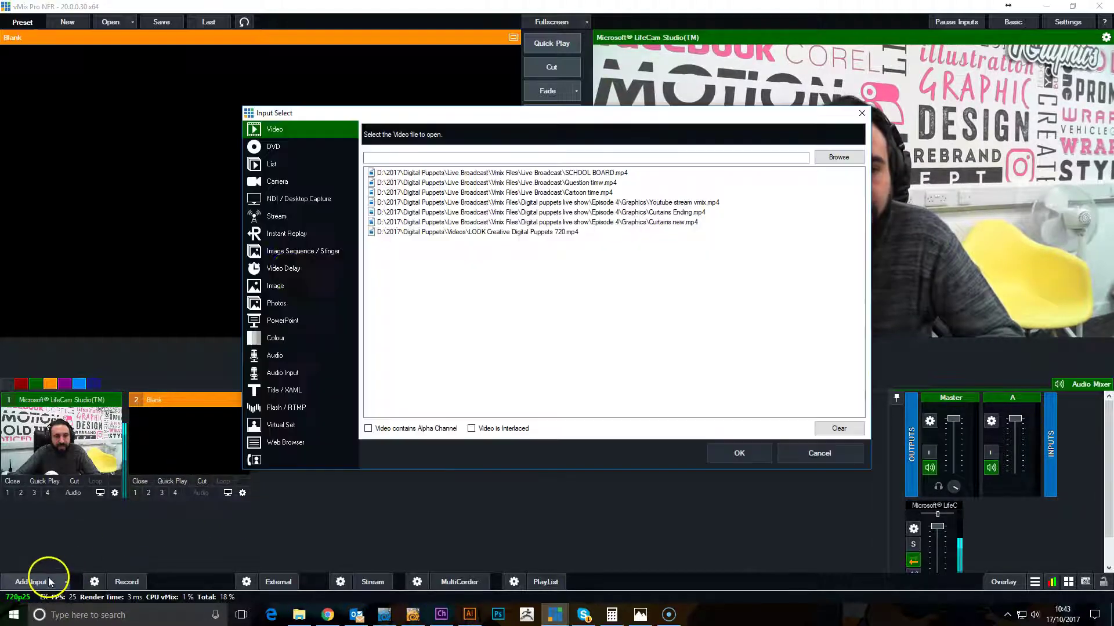
left_click(312, 254)
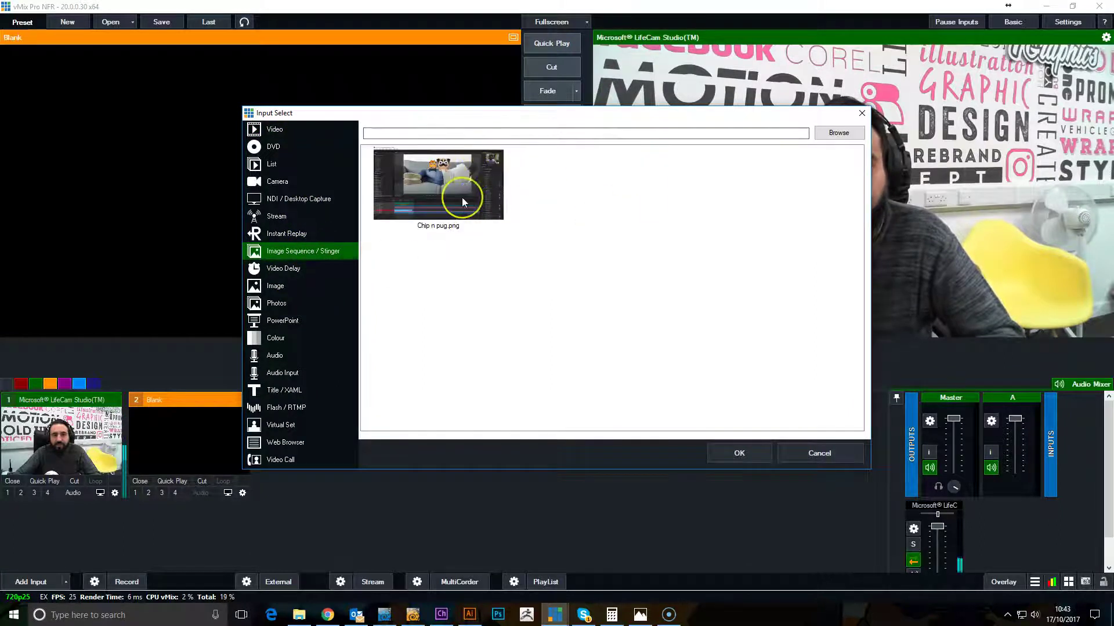
left_click(462, 197)
left_click(746, 457)
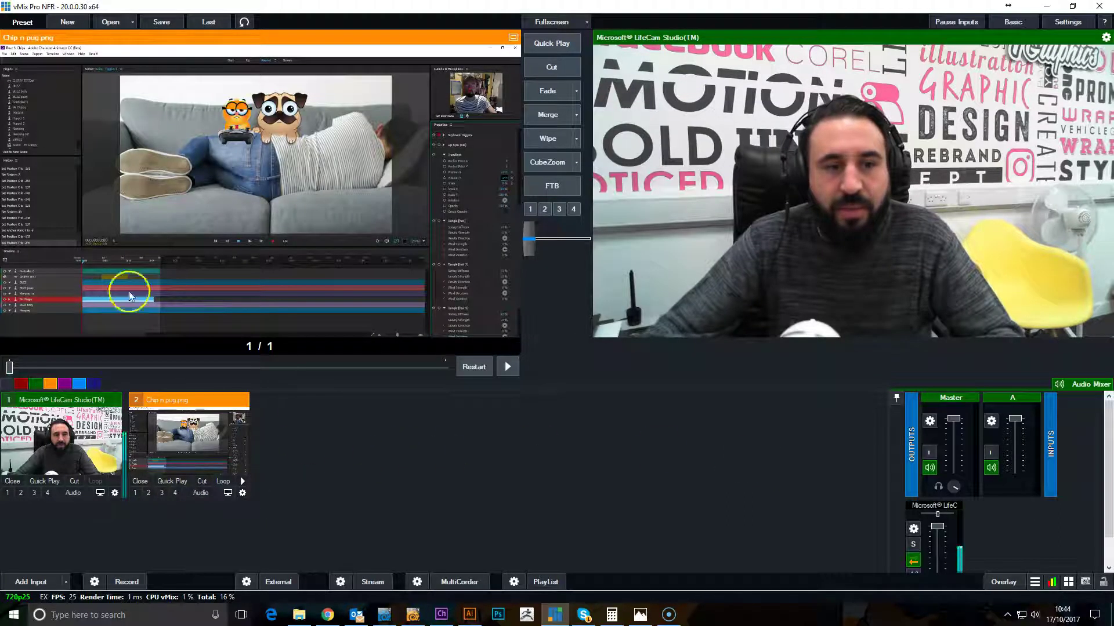
left_click(551, 67)
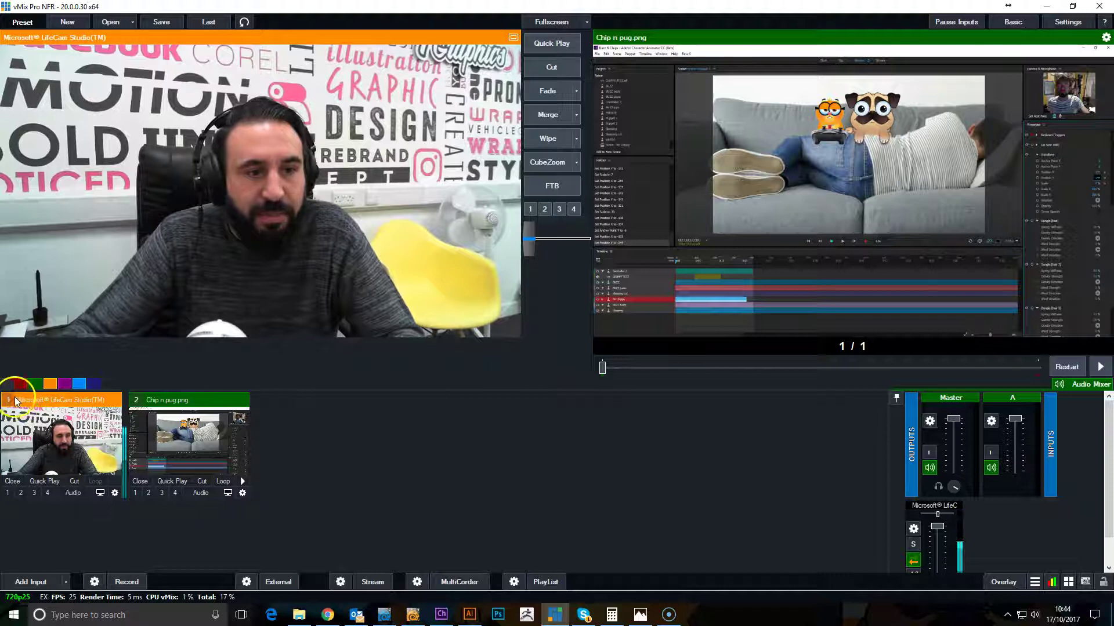
- Route Output 2 to the main Output and switch on vMix's External output
left_click(250, 586)
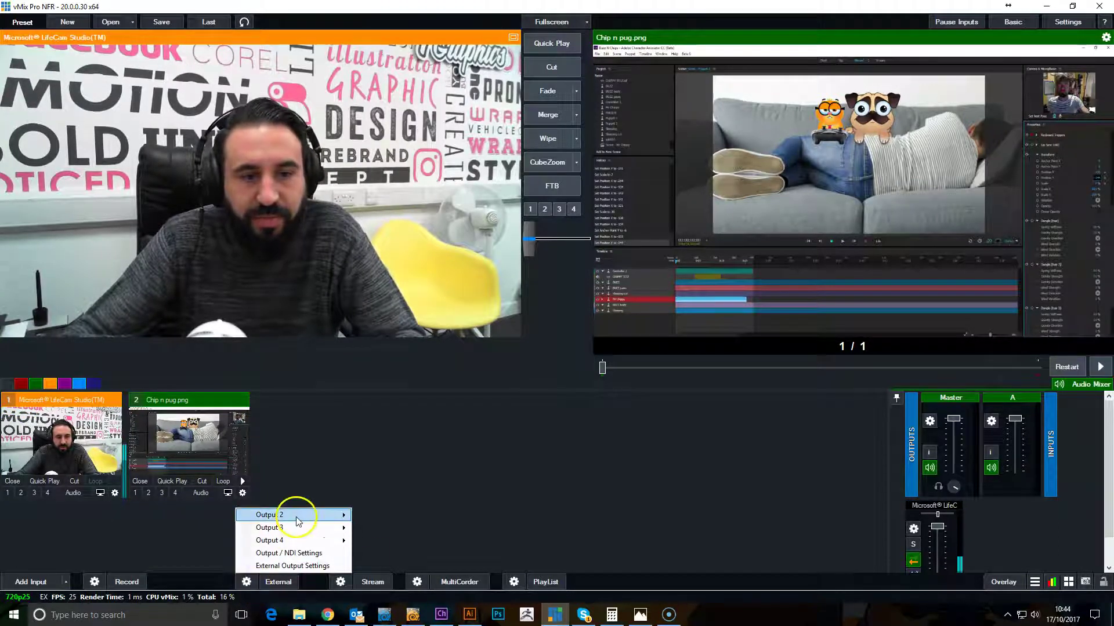
mouse_move(297, 521)
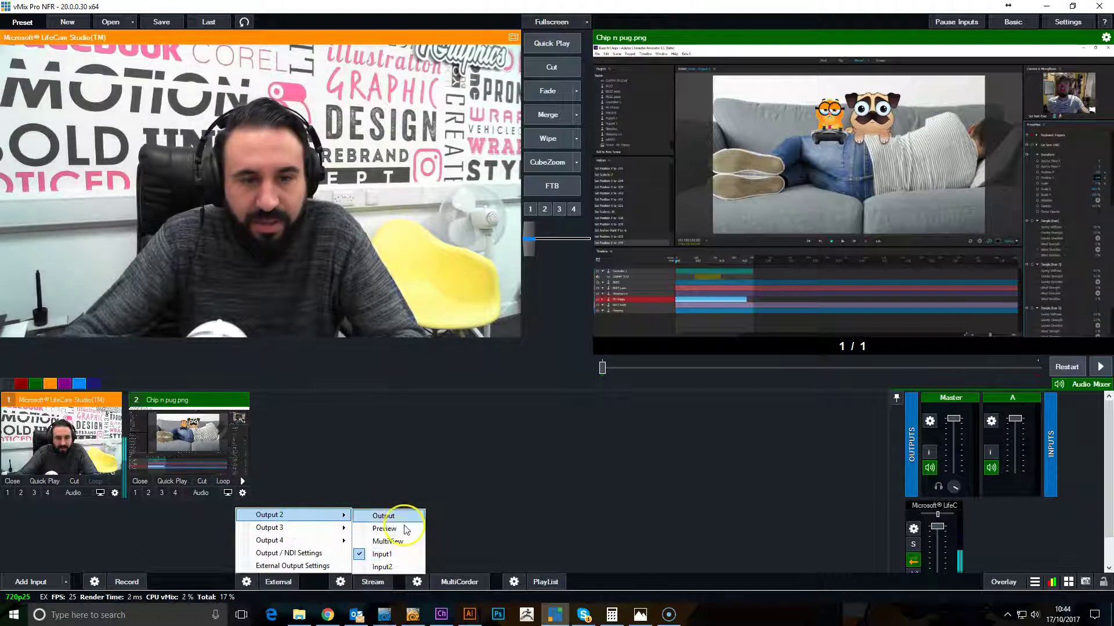
left_click(409, 518)
left_click(238, 583)
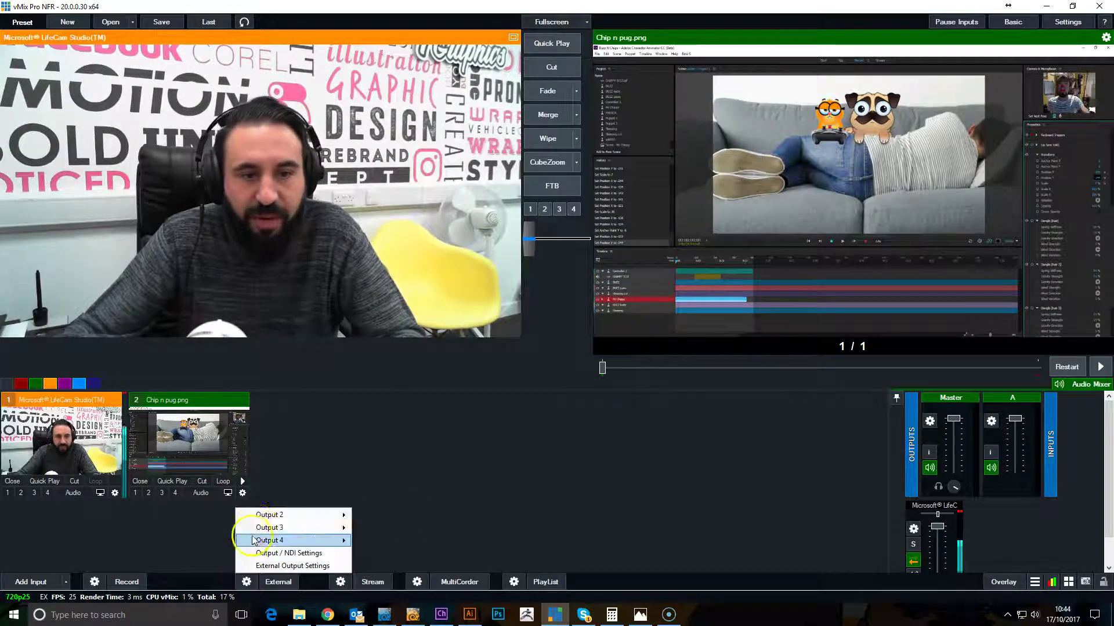
mouse_move(278, 515)
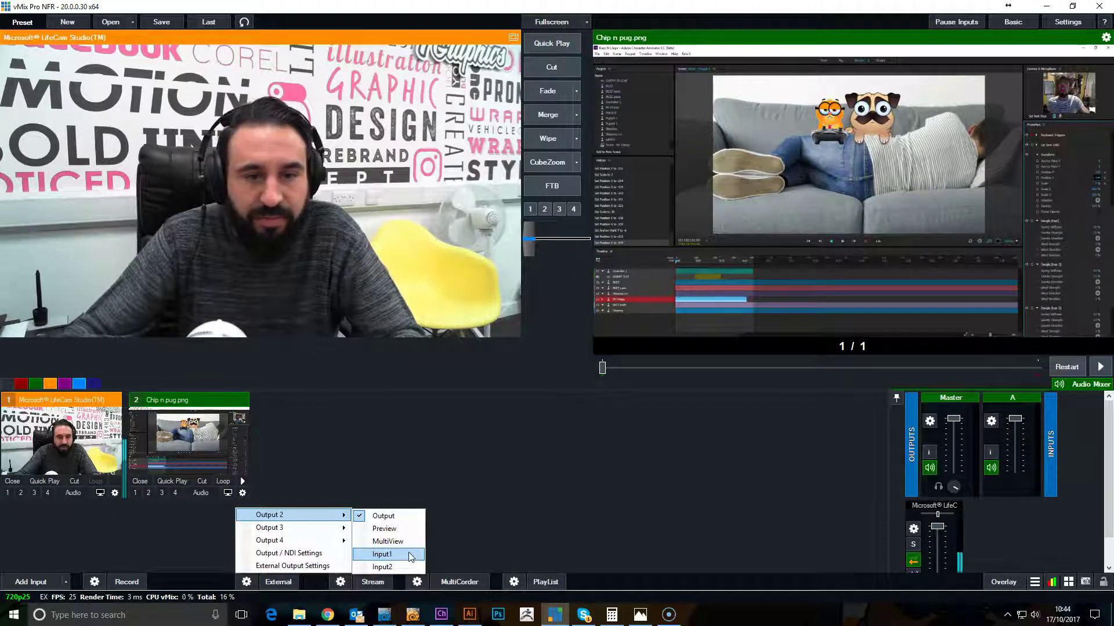
left_click(279, 587)
left_click(280, 583)
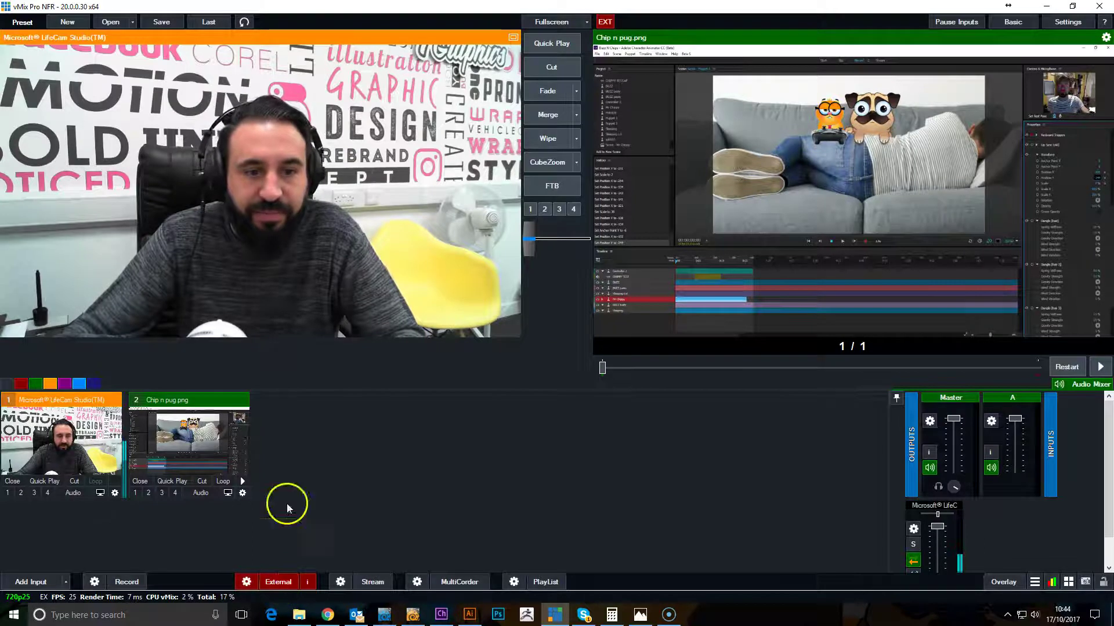
- Bring Character Animator forward and reset its camera input to the default camera
left_click(441, 614)
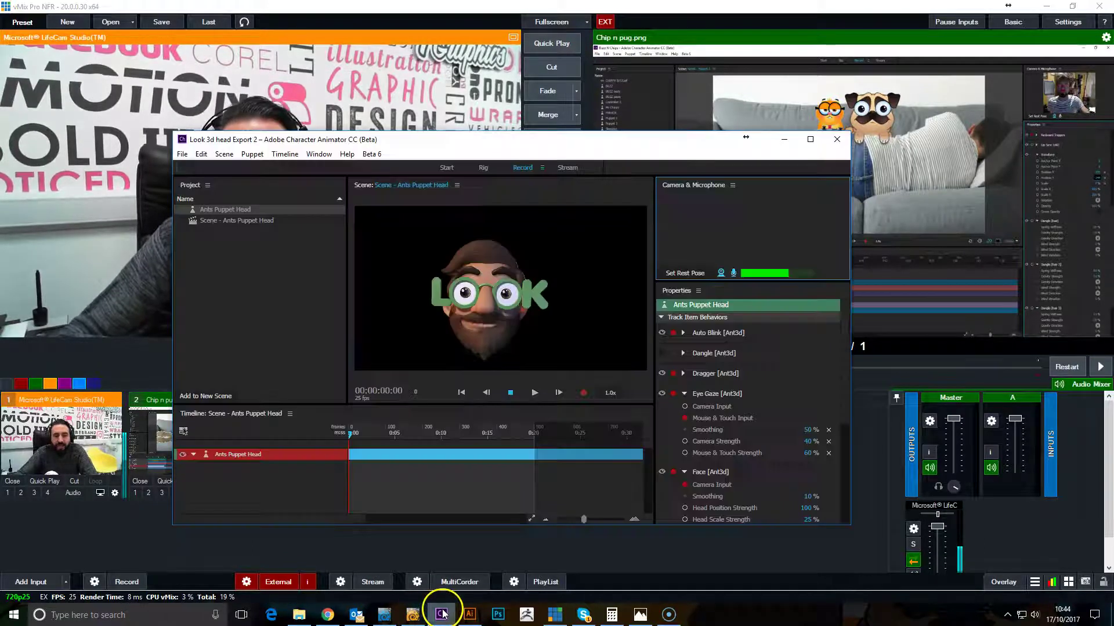
left_click_drag(604, 139, 596, 125)
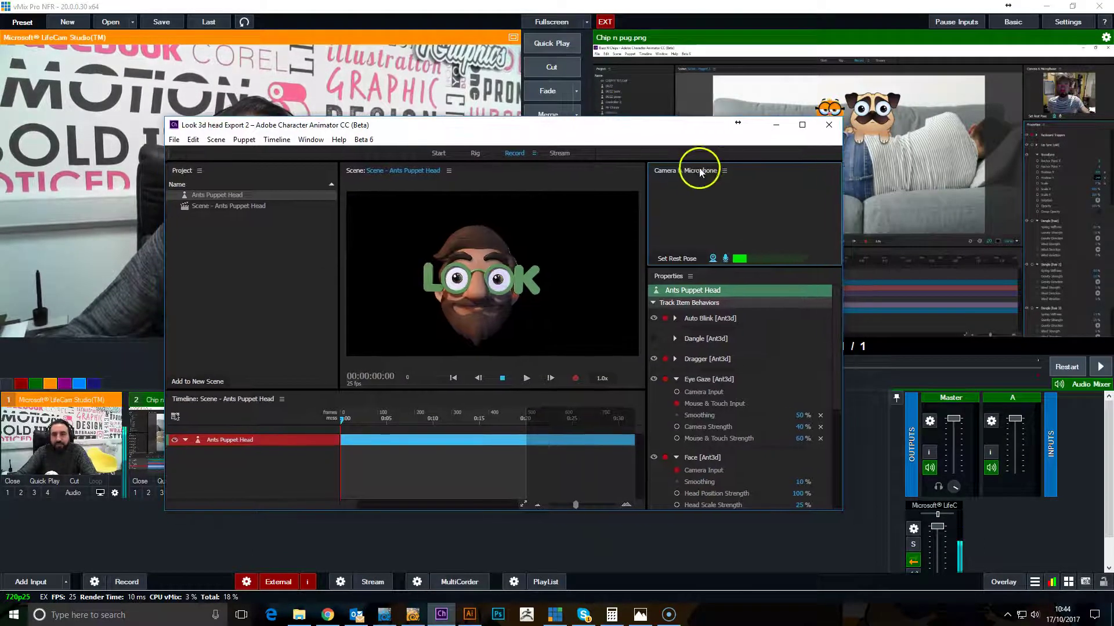
left_click(724, 171)
left_click(793, 230)
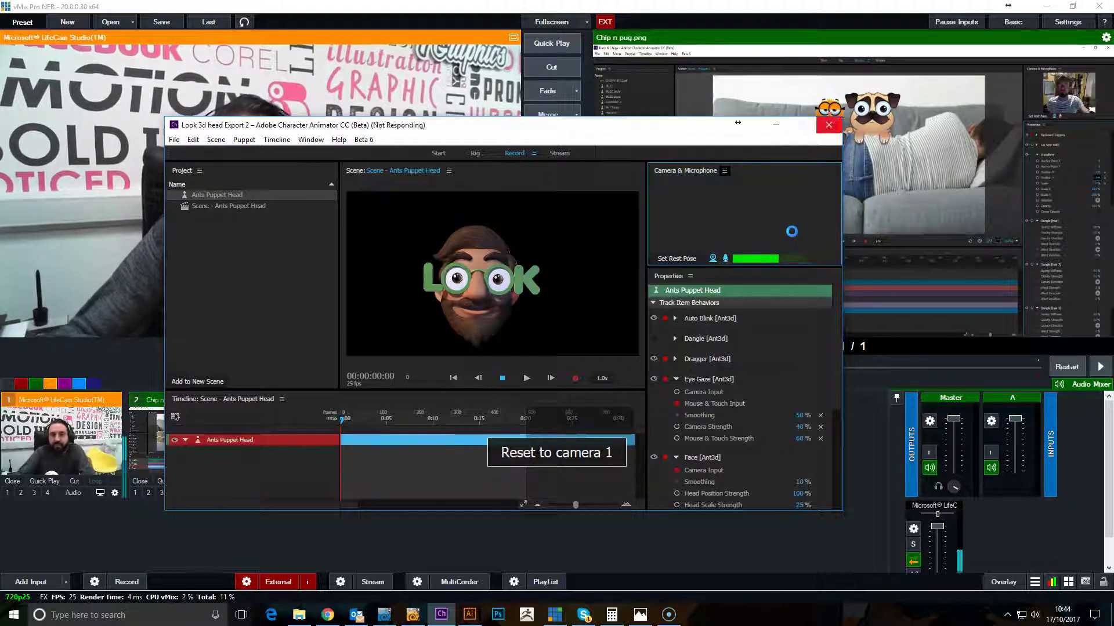
left_click(788, 225)
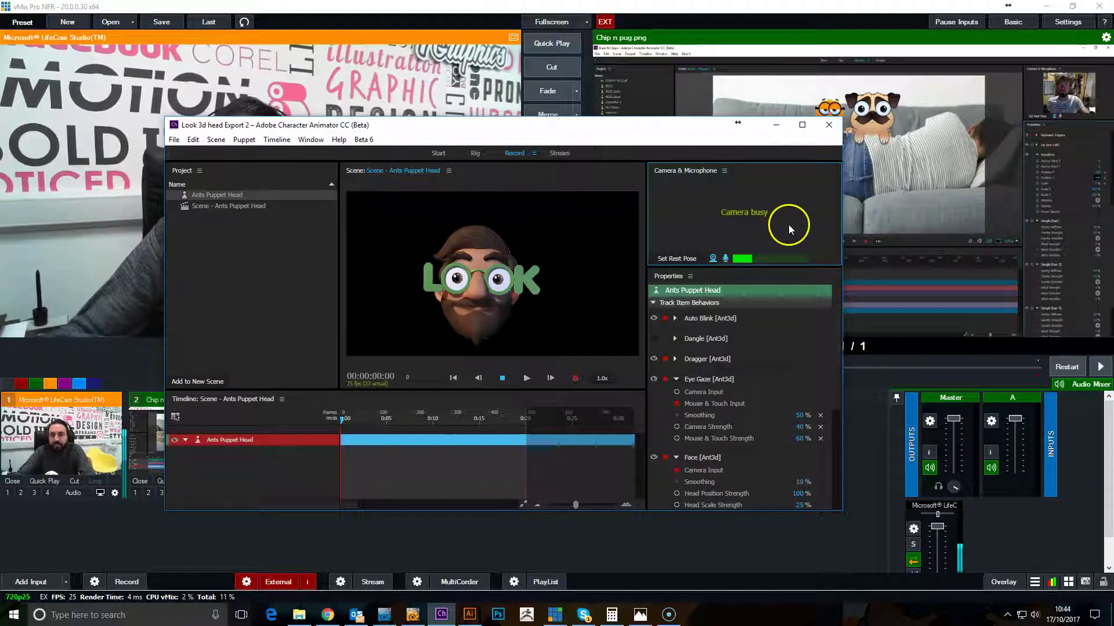
- Switch the Camera & Microphone panel to the next camera twice
left_click(724, 171)
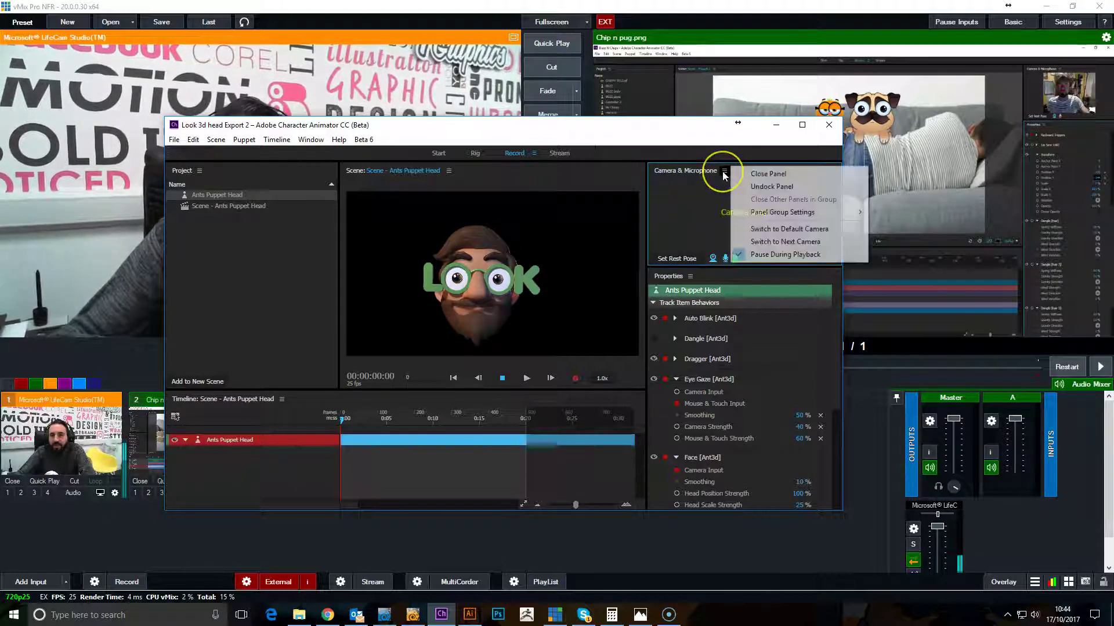
left_click(780, 242)
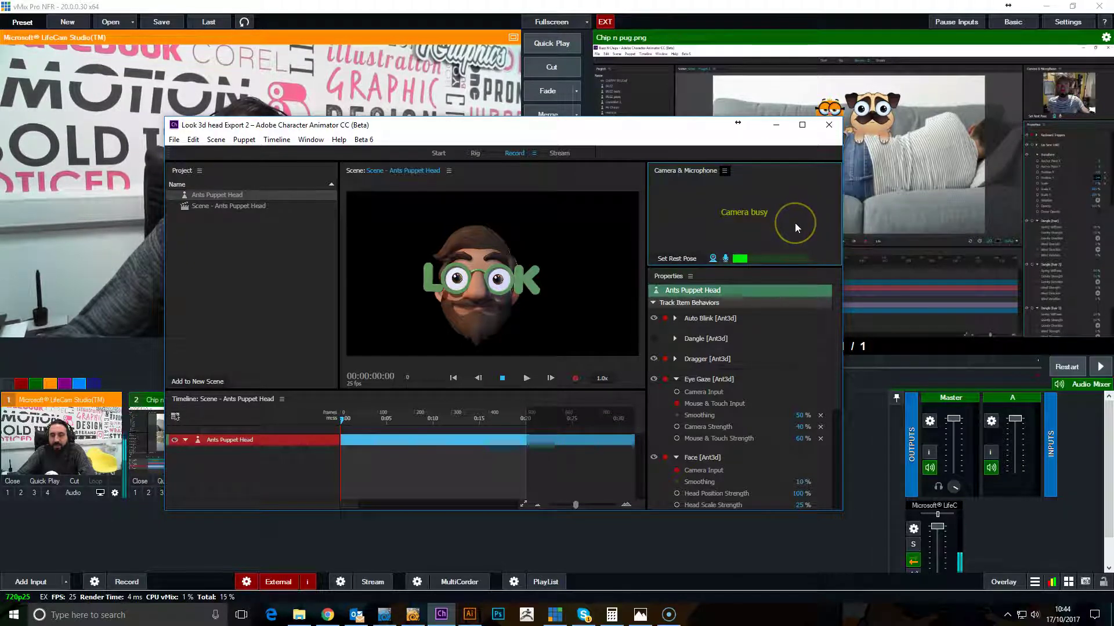
left_click(641, 133)
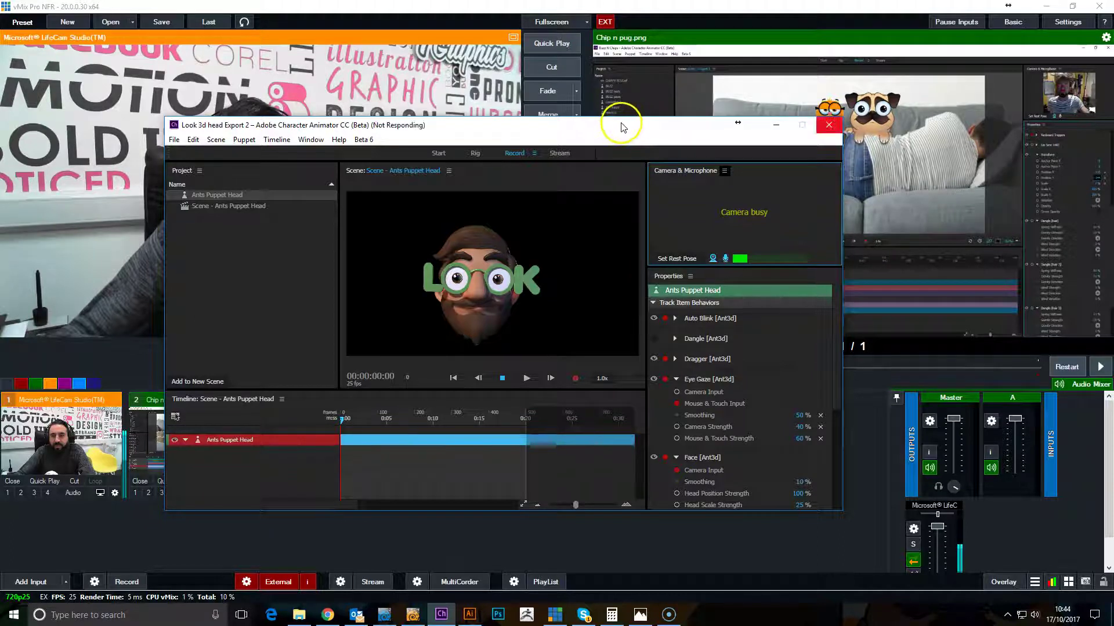
left_click_drag(621, 125, 638, 122)
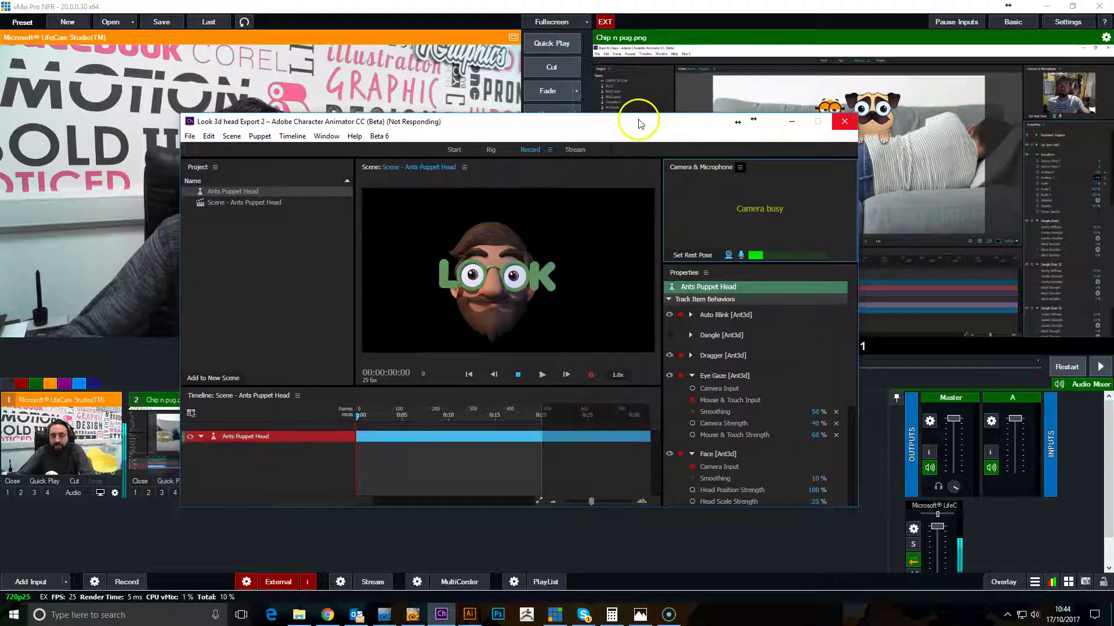
left_click(740, 168)
left_click(791, 240)
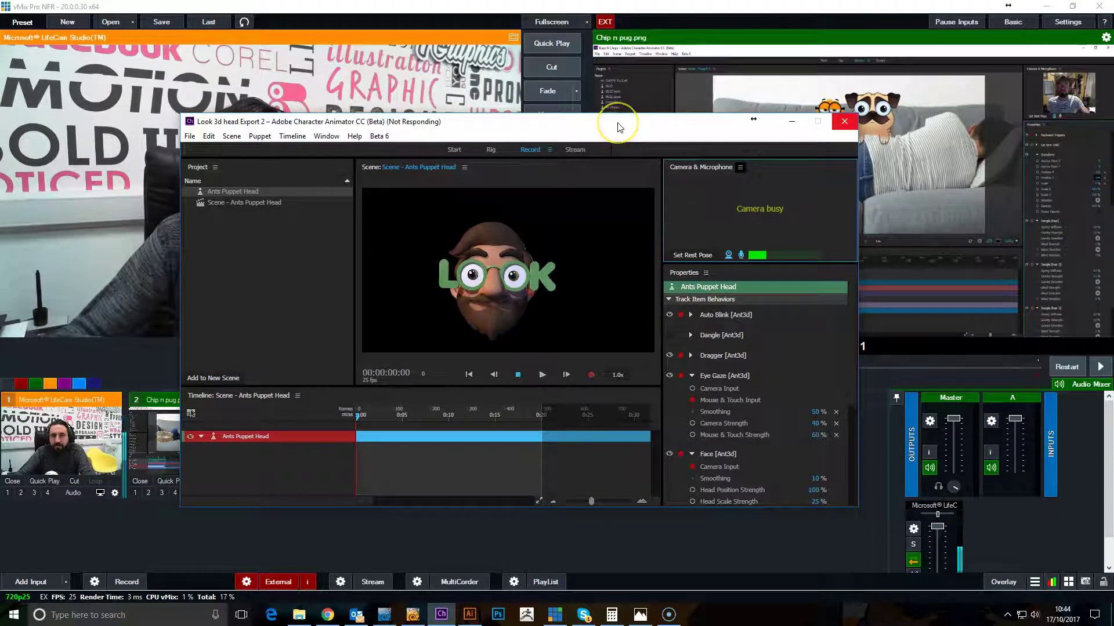
left_click_drag(631, 117, 576, 96)
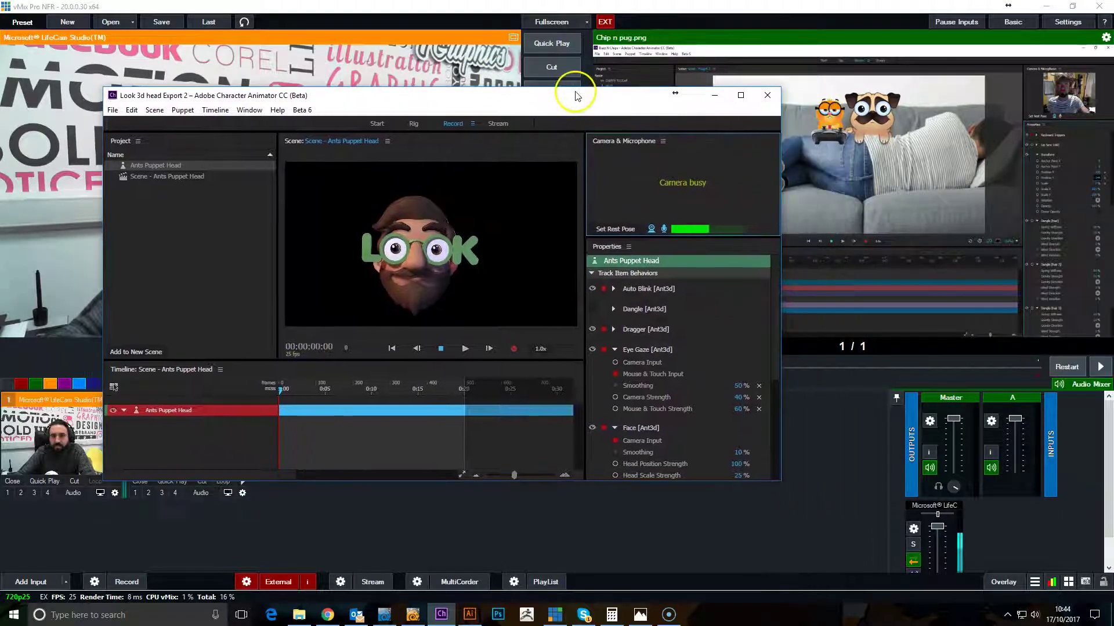
- Open and close the Character Animator Preferences
left_click(663, 142)
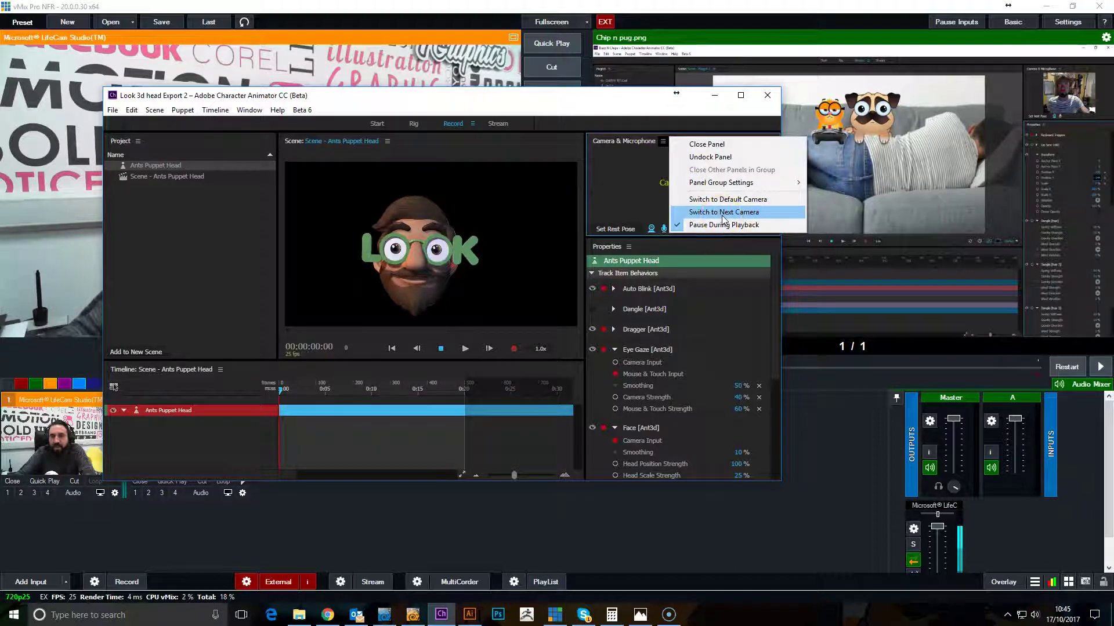
left_click(132, 111)
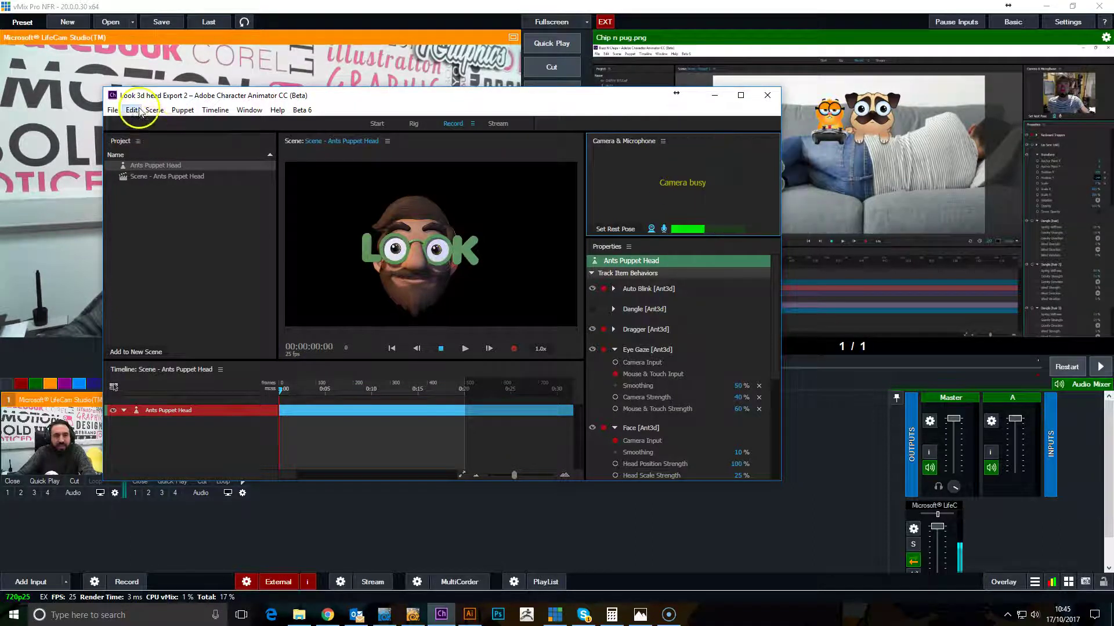
left_click(202, 228)
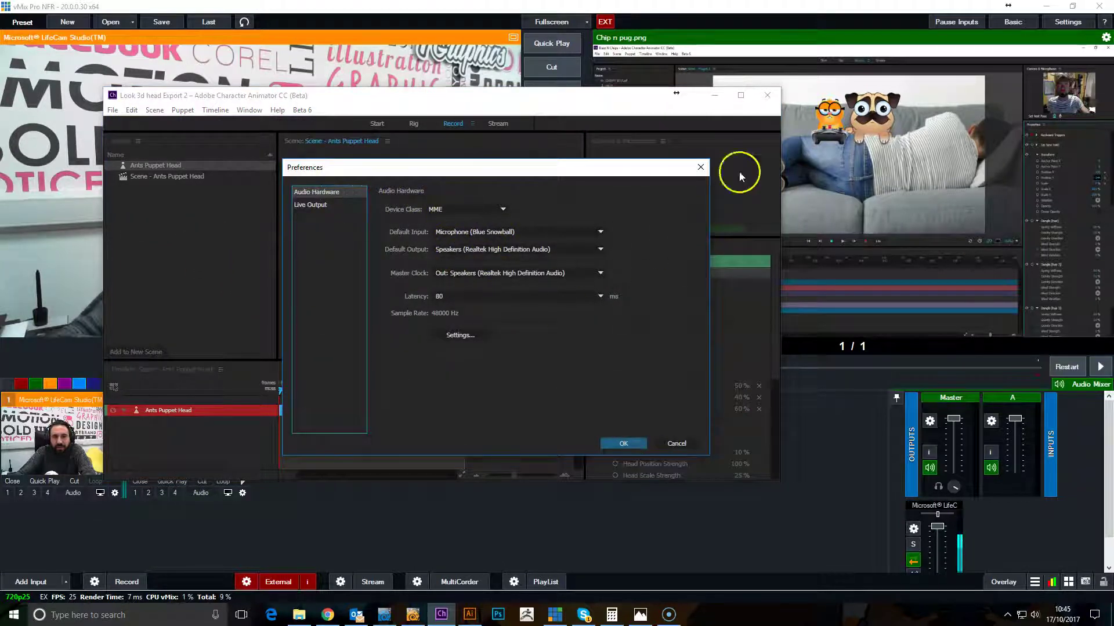
left_click(699, 169)
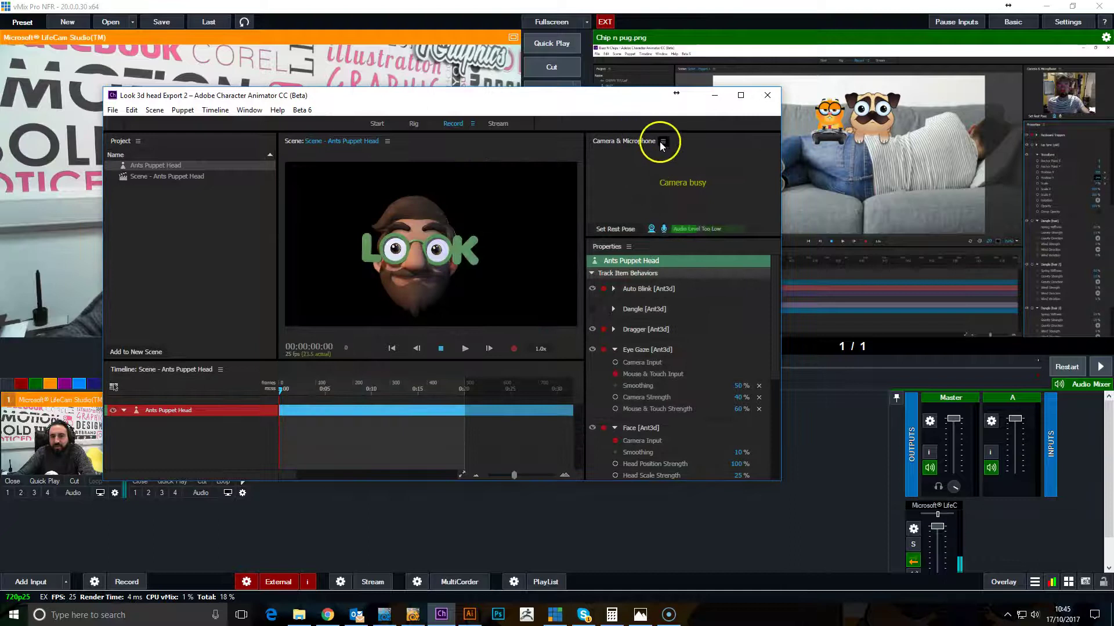
- Cycle to the next camera until the vMix webcam feed appears, then move the window aside
left_click(663, 142)
left_click(715, 210)
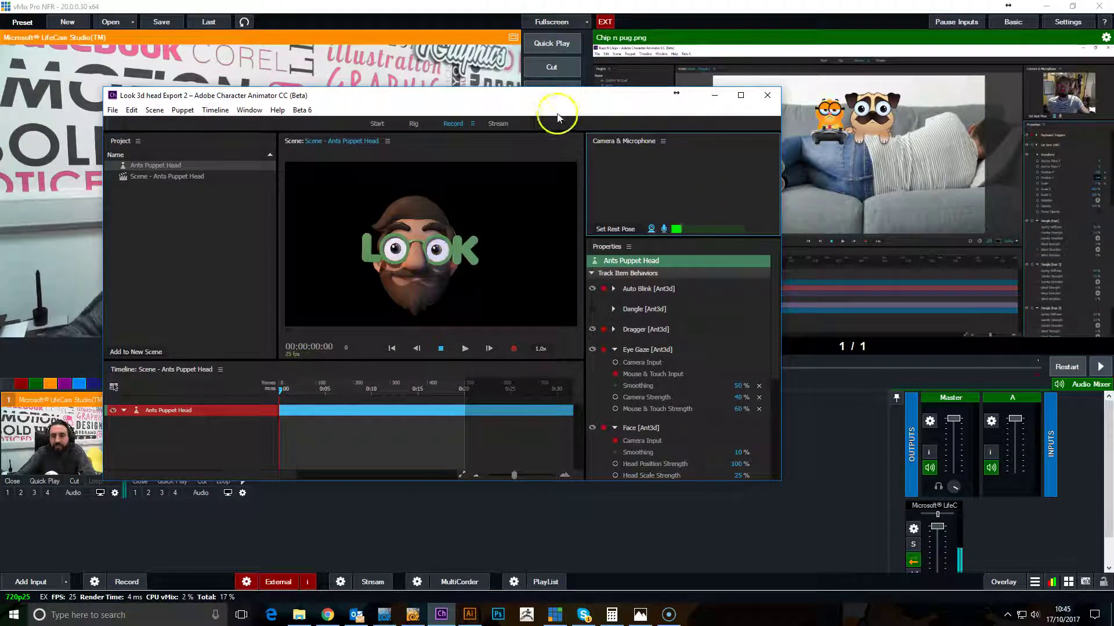
left_click_drag(533, 95, 653, 113)
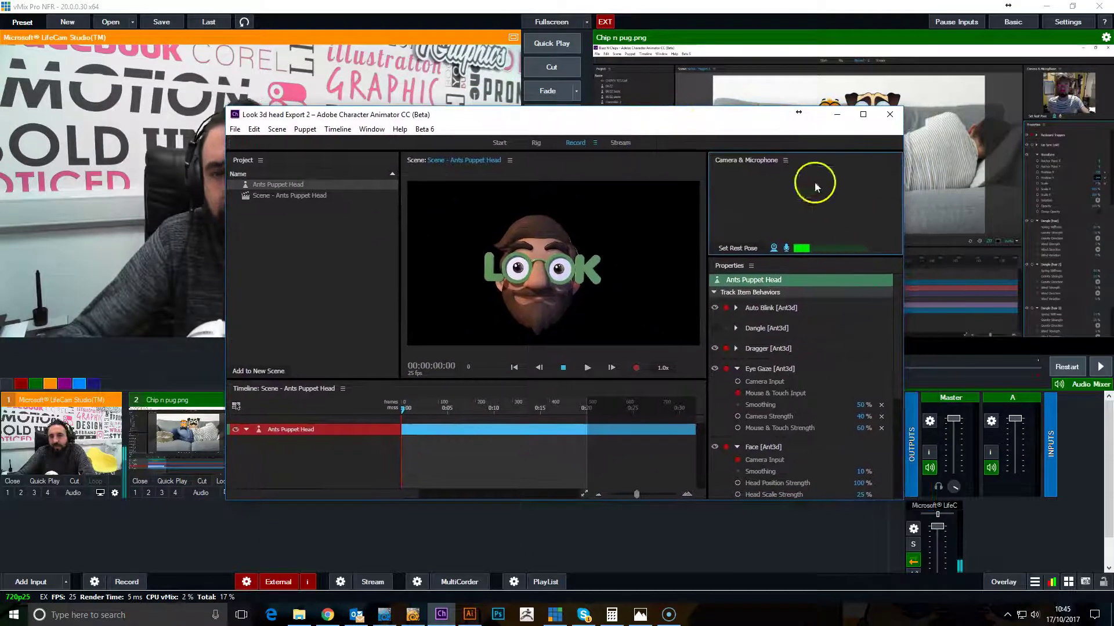
left_click(785, 160)
left_click(851, 234)
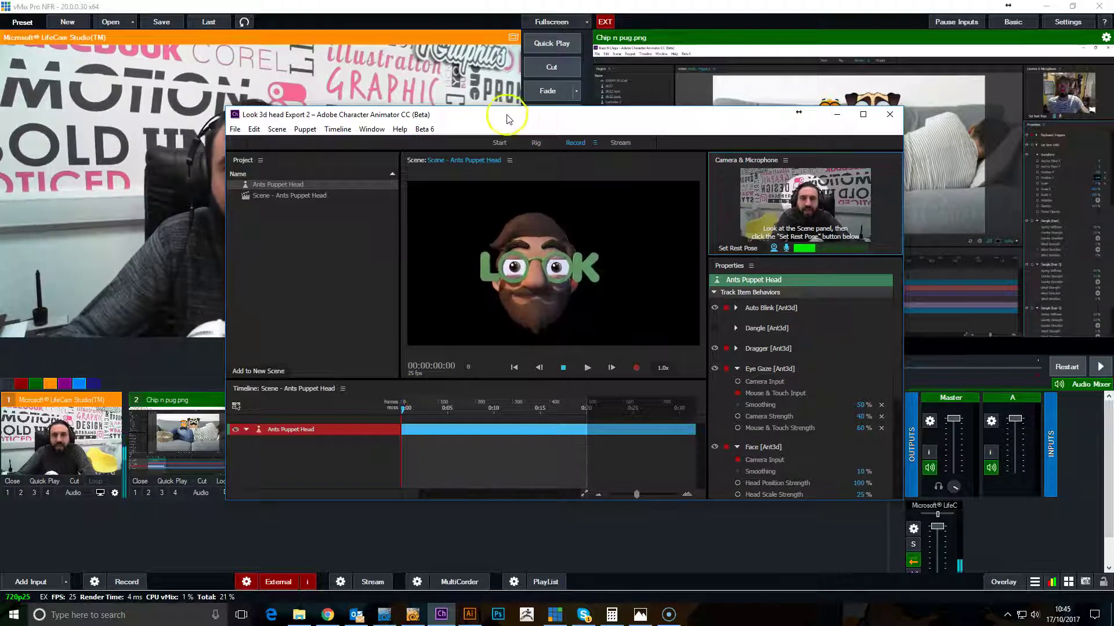
left_click_drag(506, 119, 537, 129)
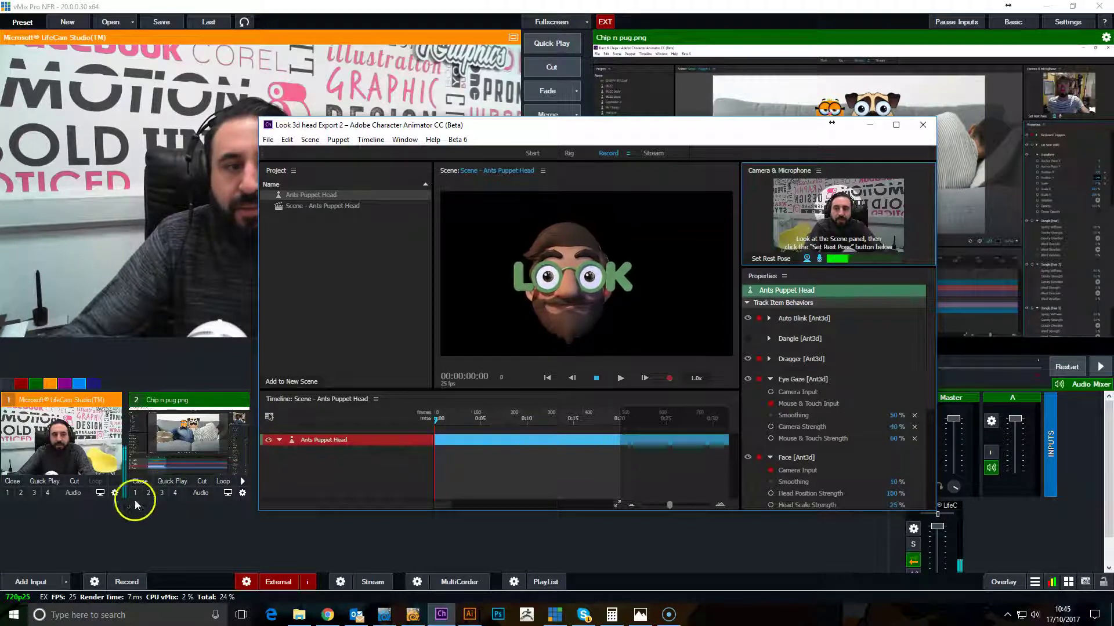
left_click_drag(557, 124, 519, 95)
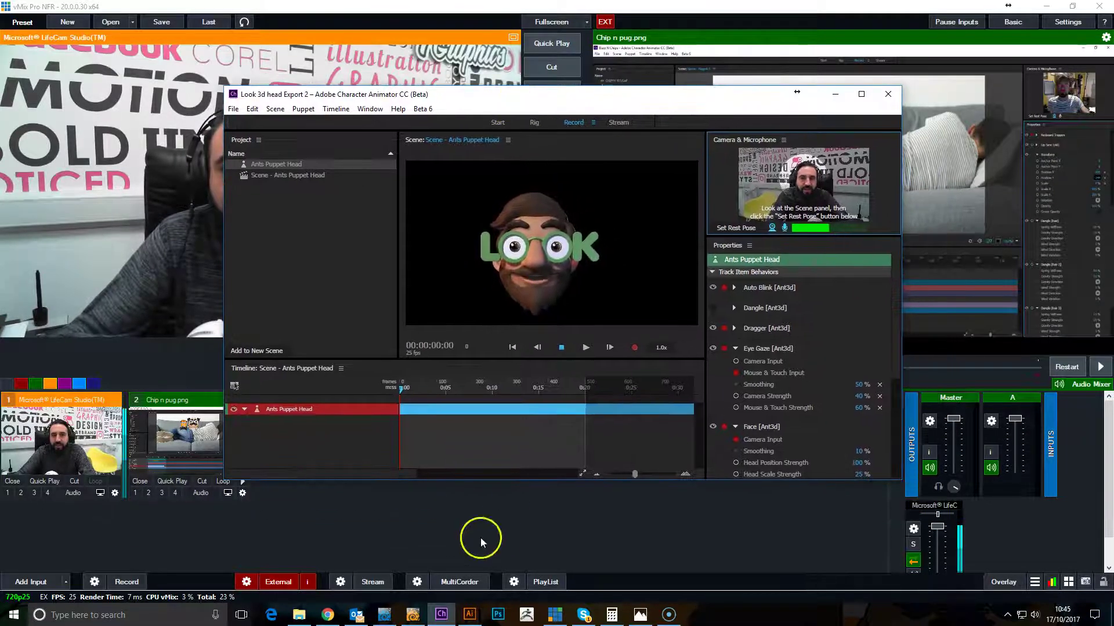
- Stop the External output with Yes, restart it, check Character Animator, then return to vMix
left_click(285, 587)
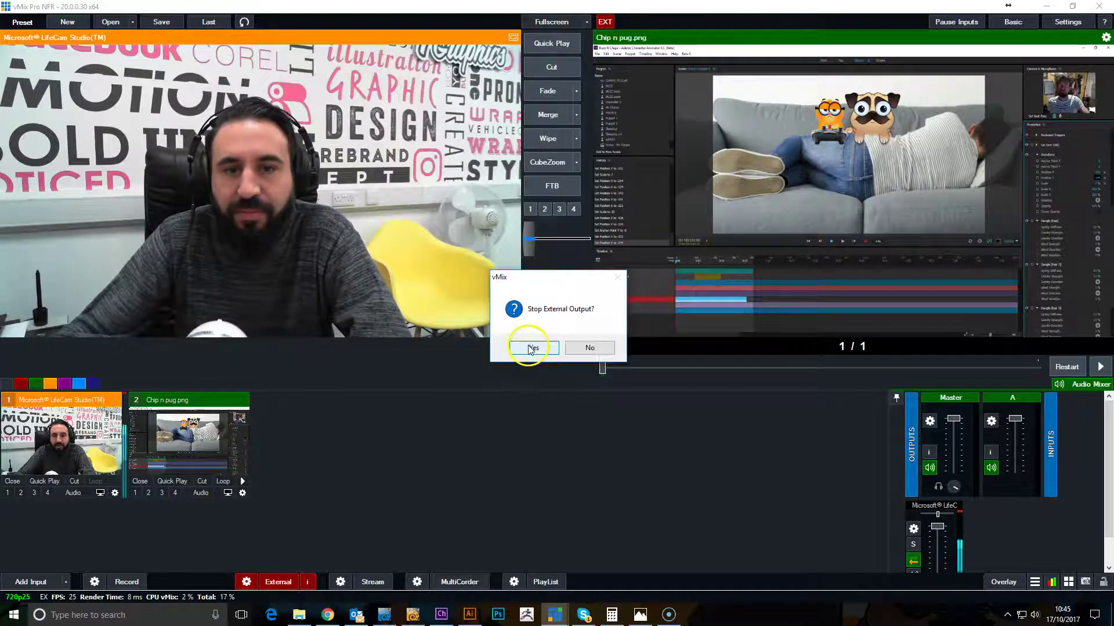
left_click(530, 348)
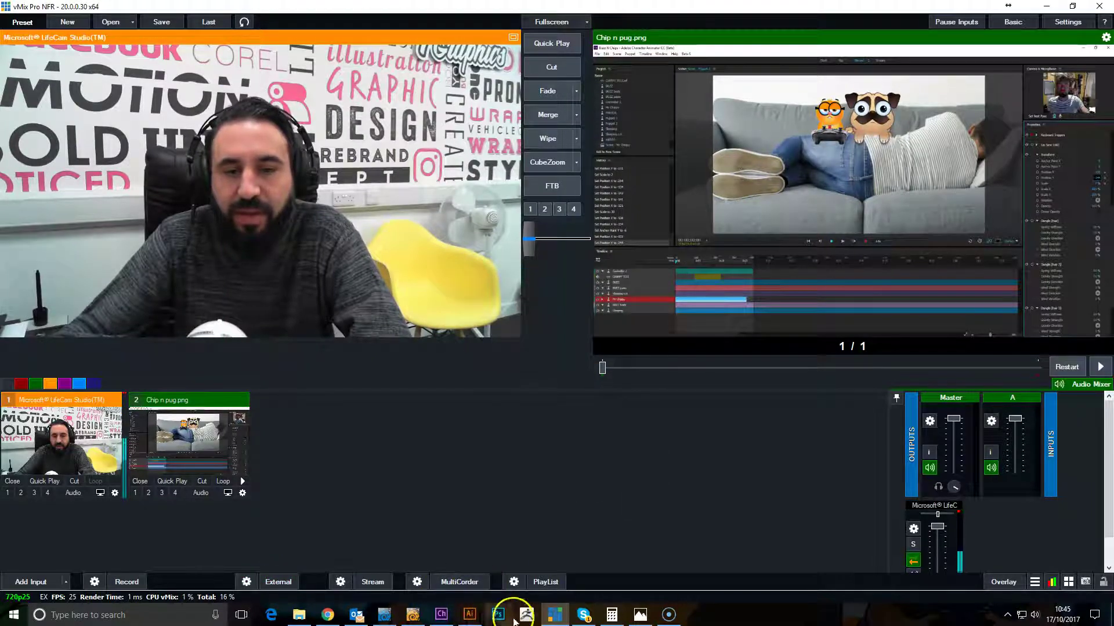
left_click(440, 613)
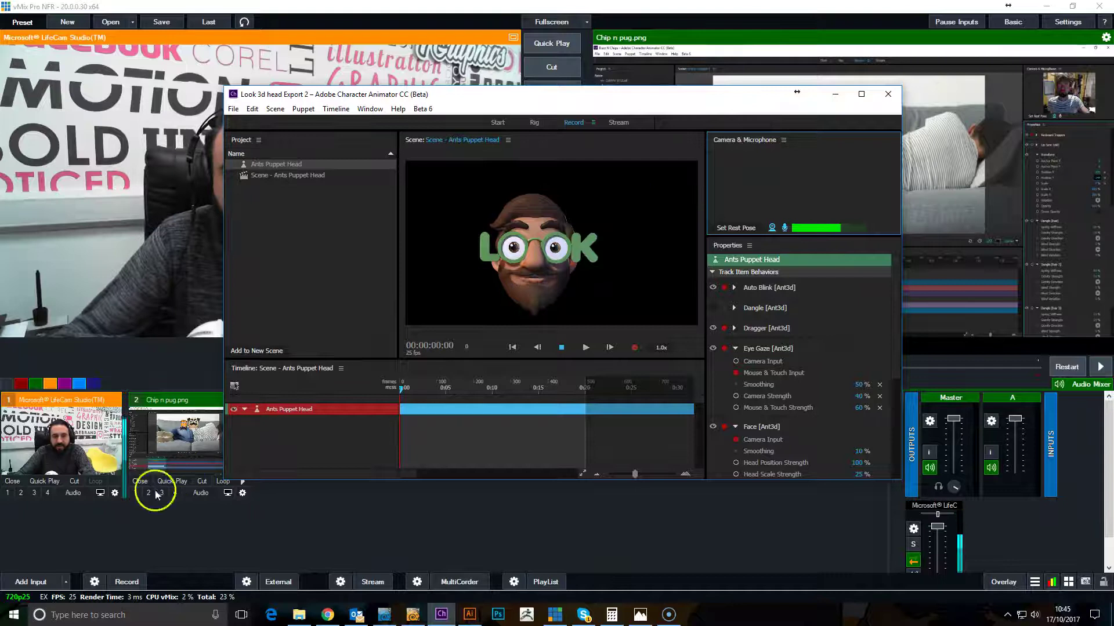
left_click(287, 583)
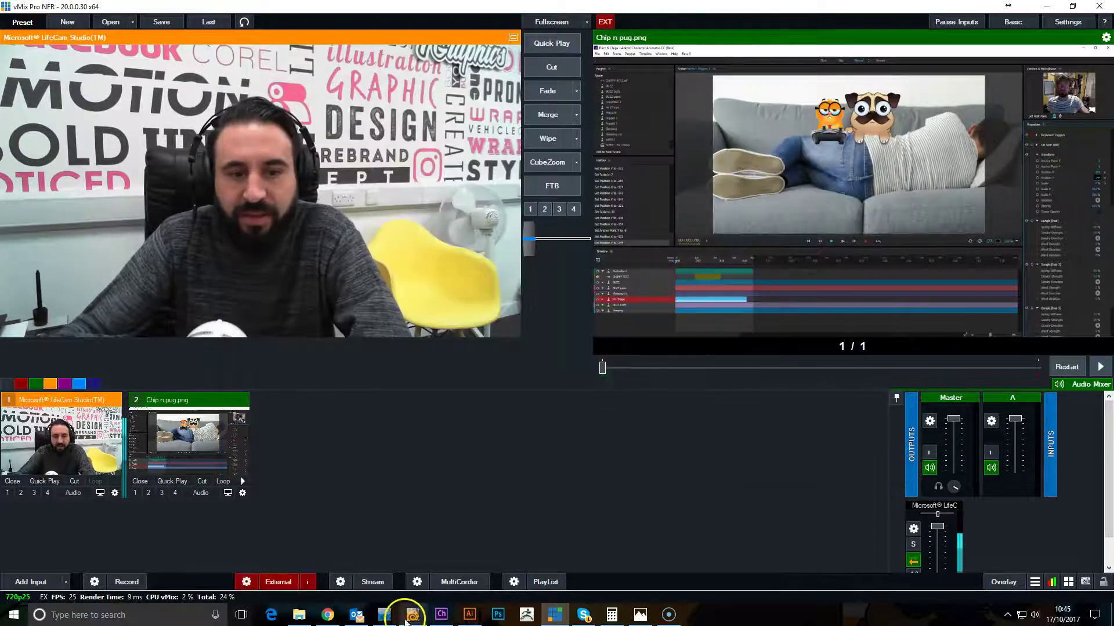
left_click(442, 618)
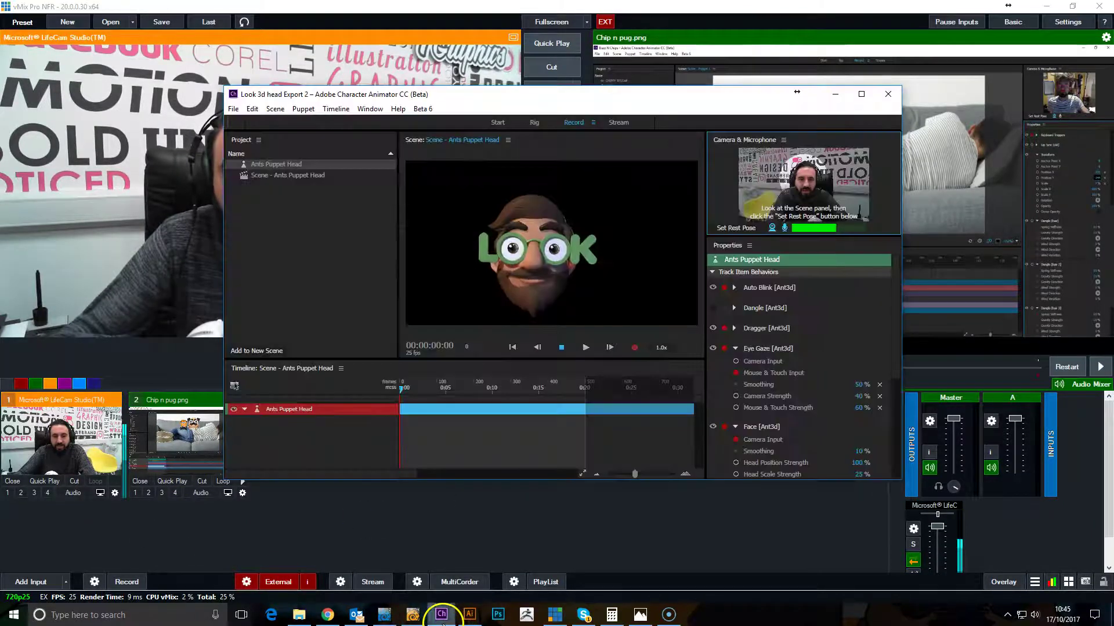
left_click_drag(457, 104, 503, 197)
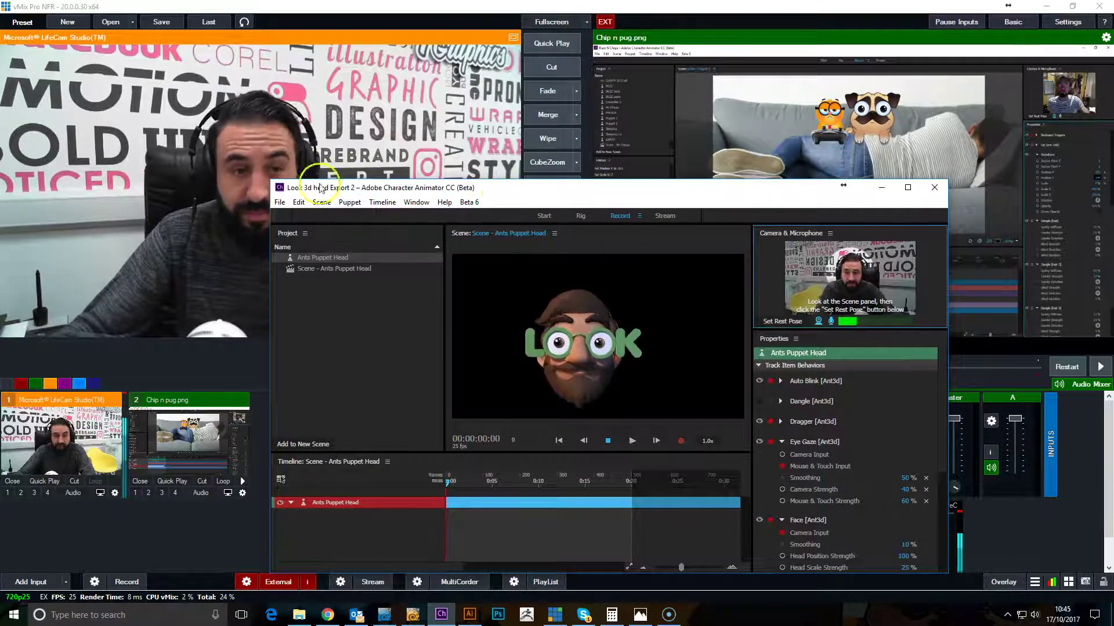
left_click(699, 21)
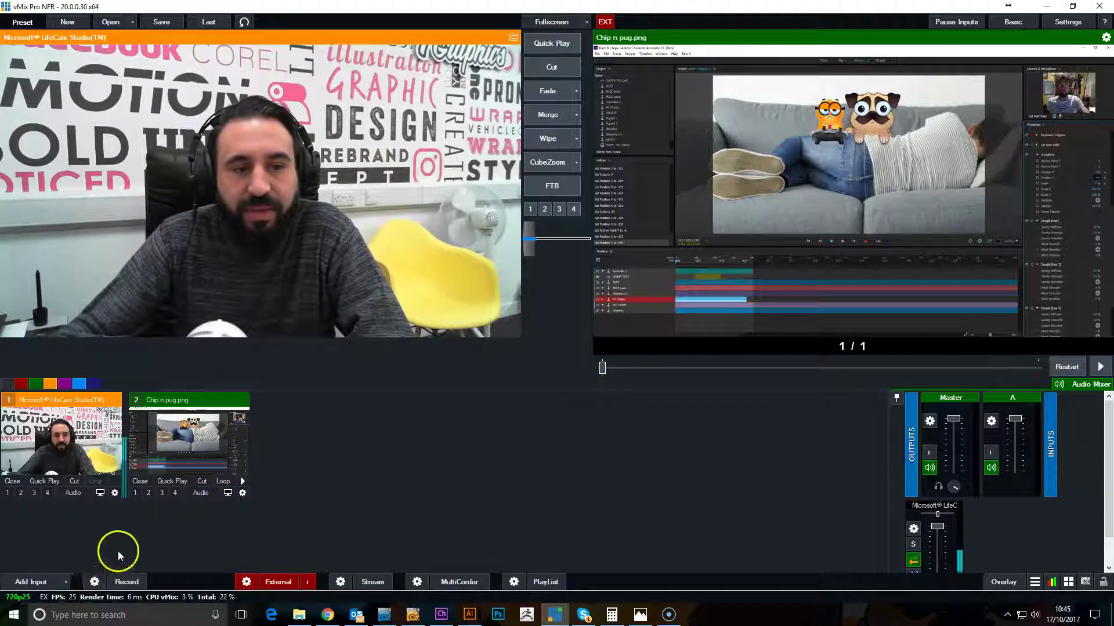
- Add the Adobe Application NDI source as input 3 and cut the puppet feed live
left_click(55, 582)
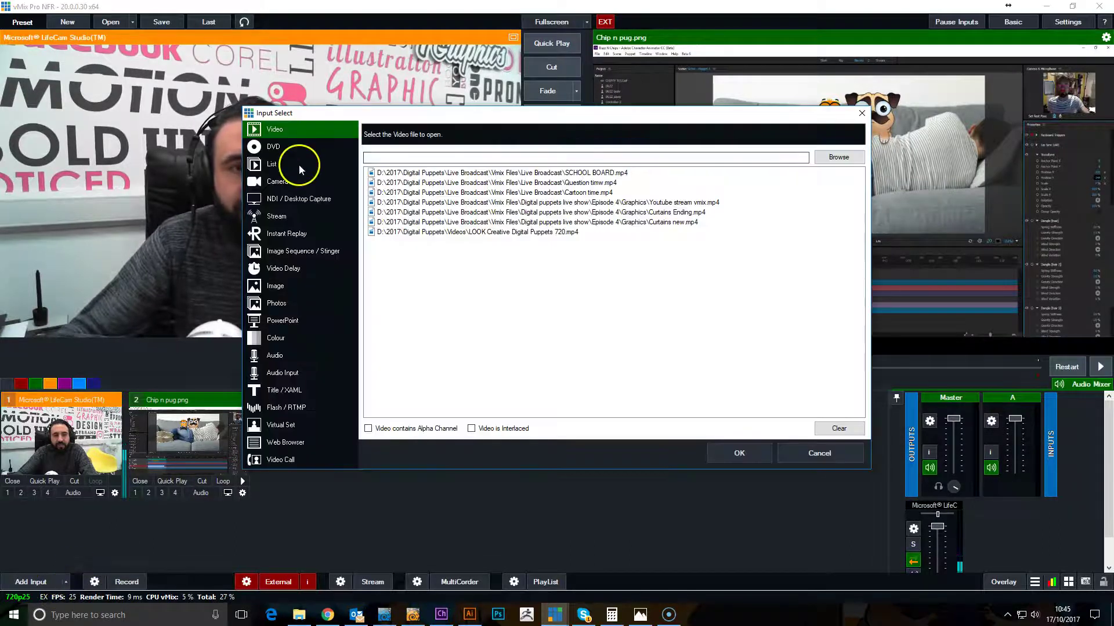
left_click(308, 201)
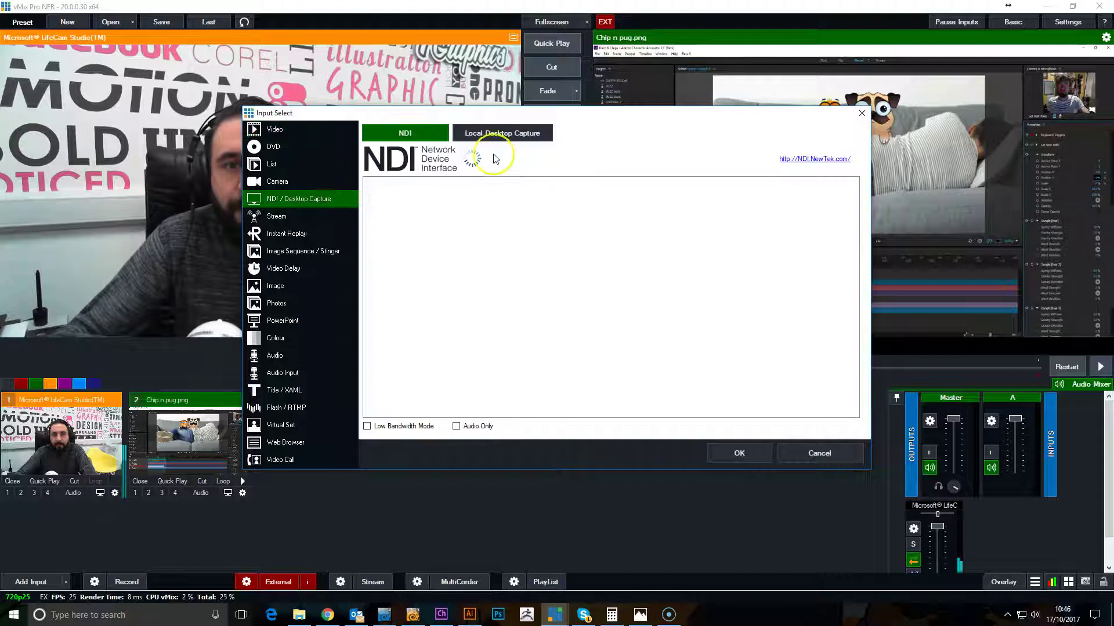
left_click_drag(565, 119, 527, 123)
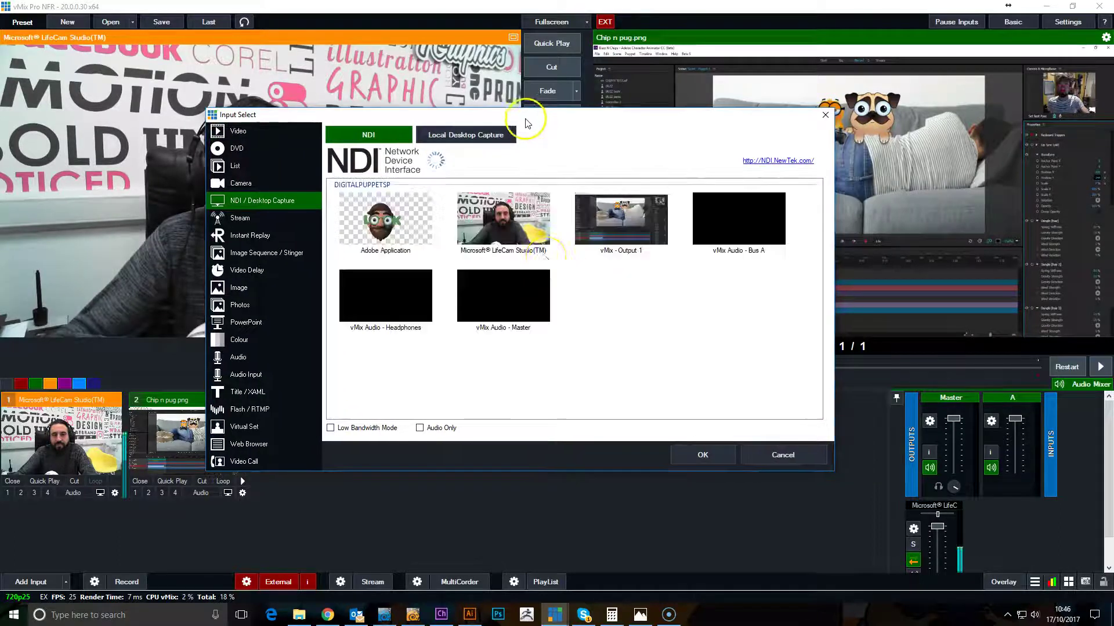
left_click(410, 232)
left_click(708, 454)
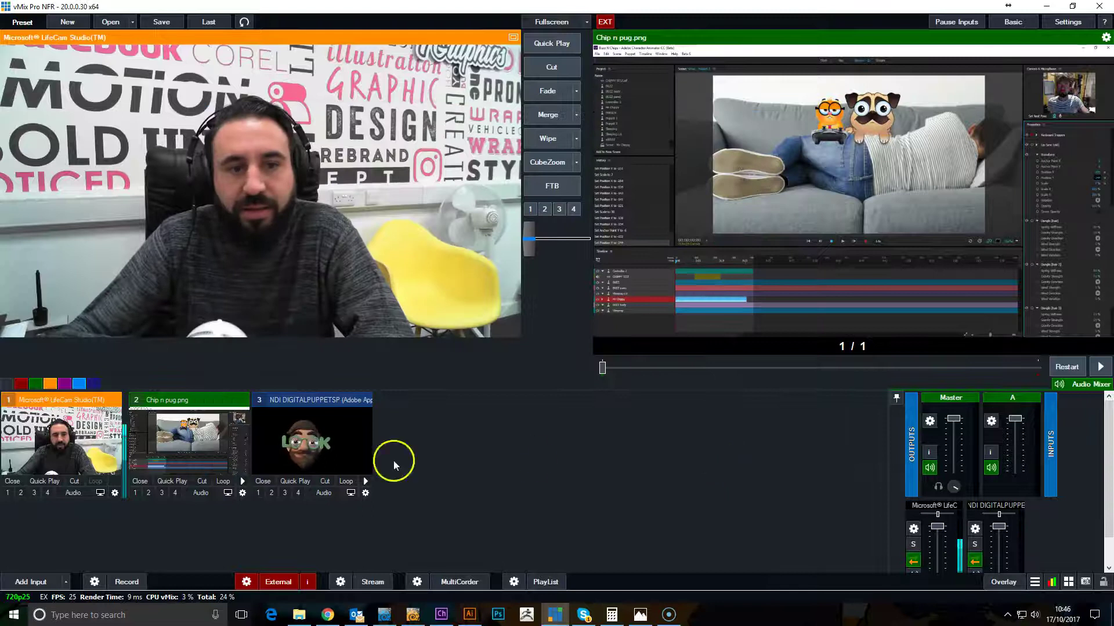
left_click(322, 449)
left_click(326, 481)
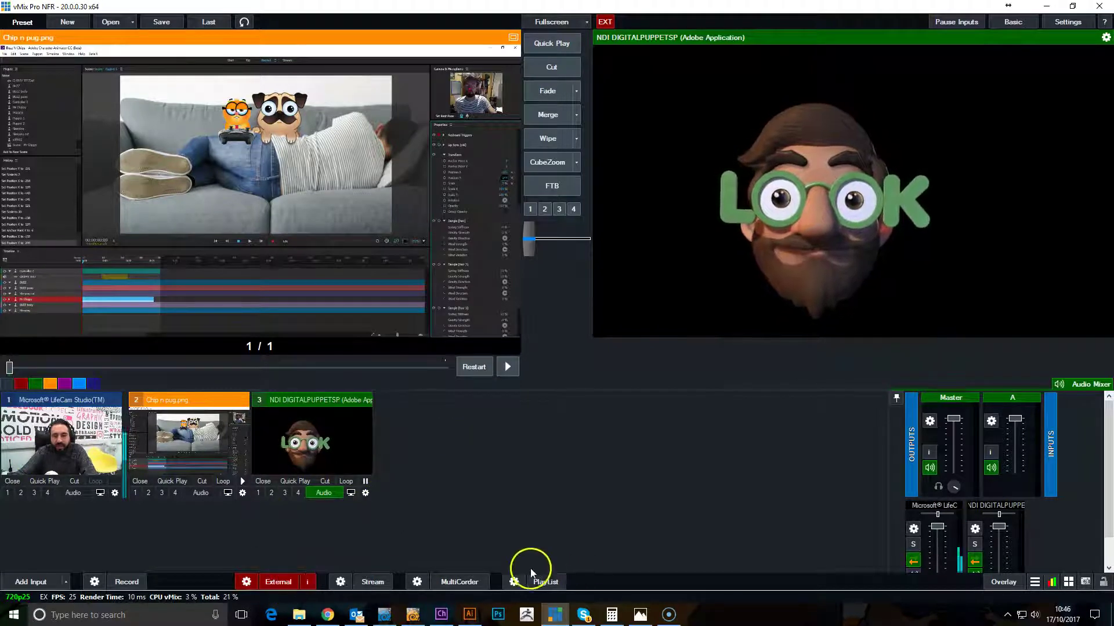
- Select vMix Video as Skype's webcam in Video settings, showing the LOOK puppet
left_click(582, 617)
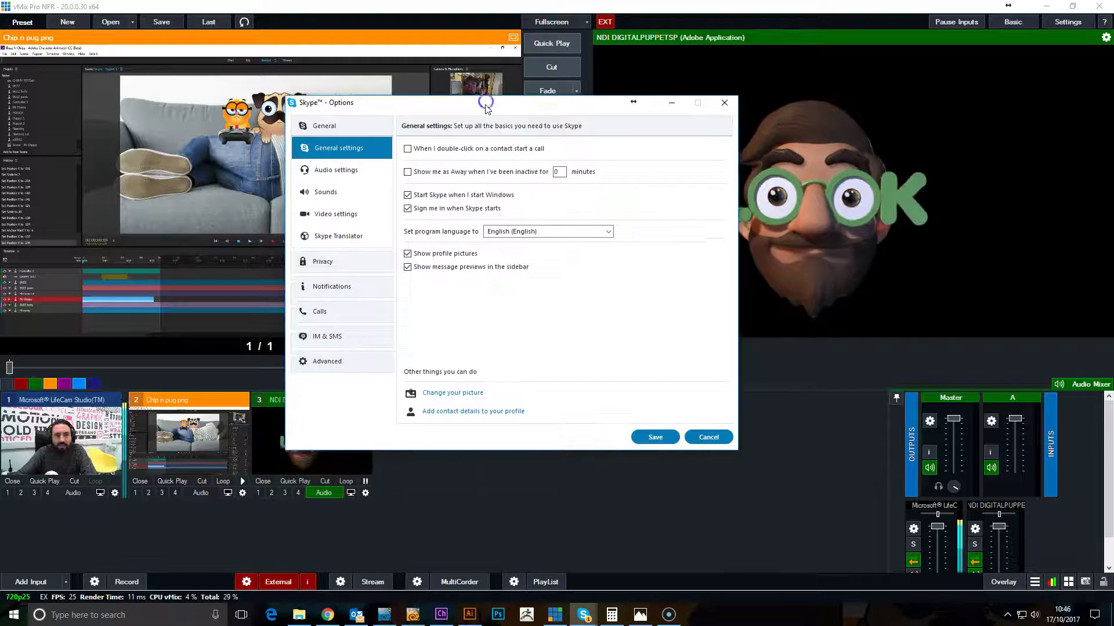
left_click(324, 212)
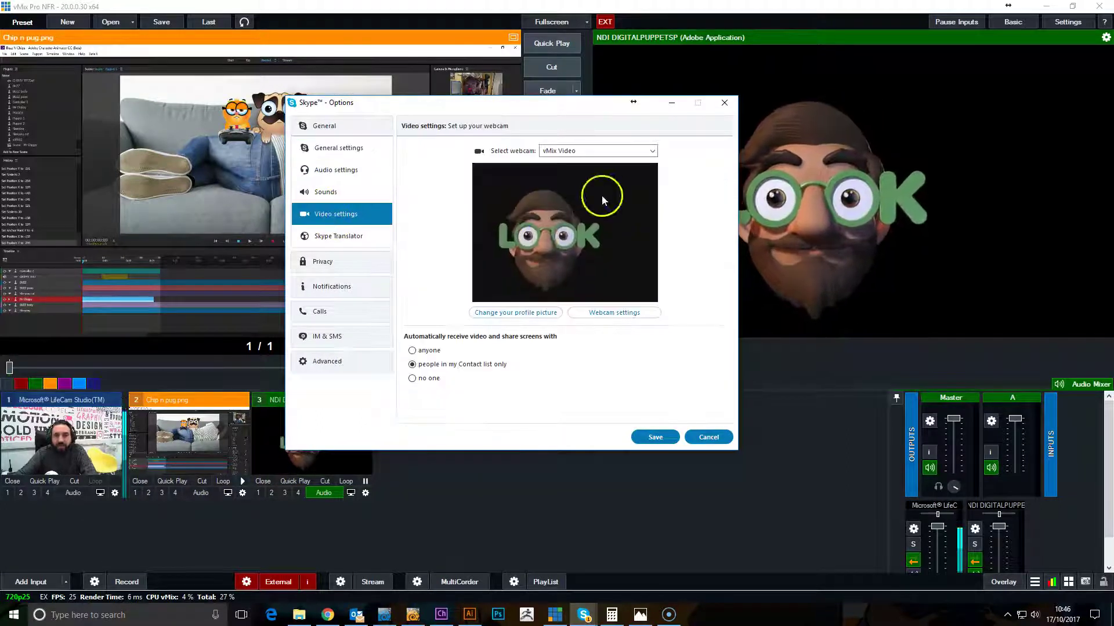
left_click(648, 151)
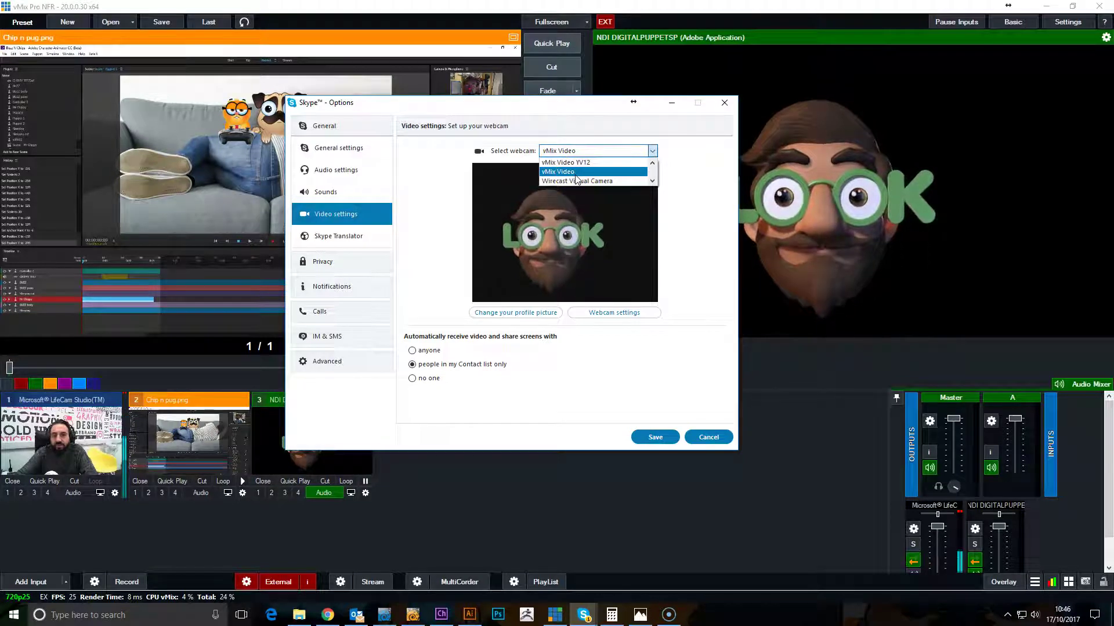
left_click(652, 165)
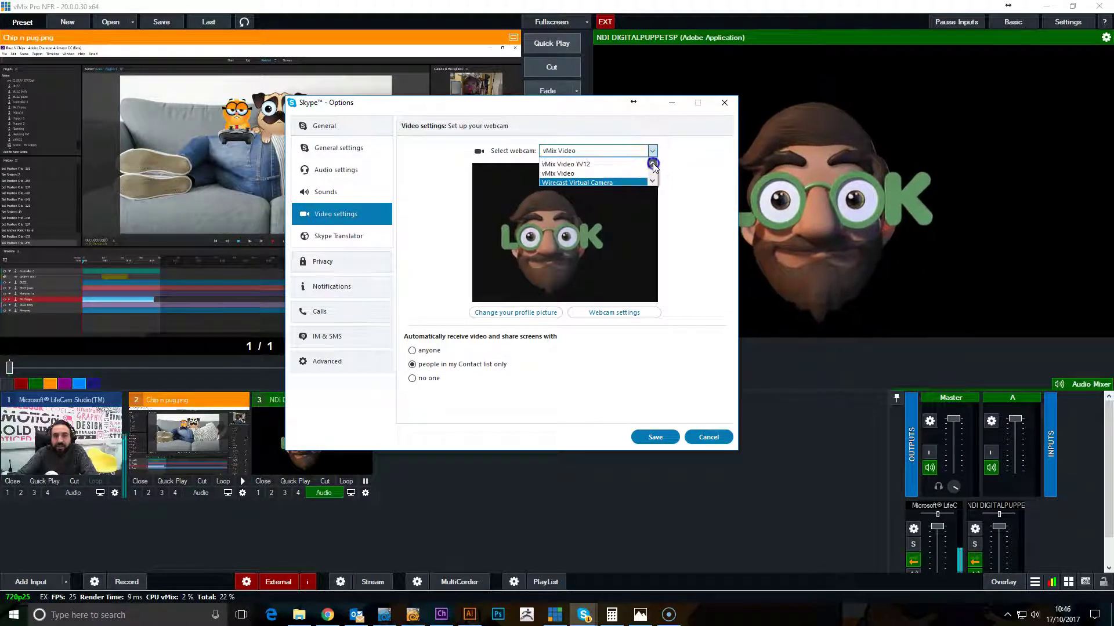
left_click(627, 162)
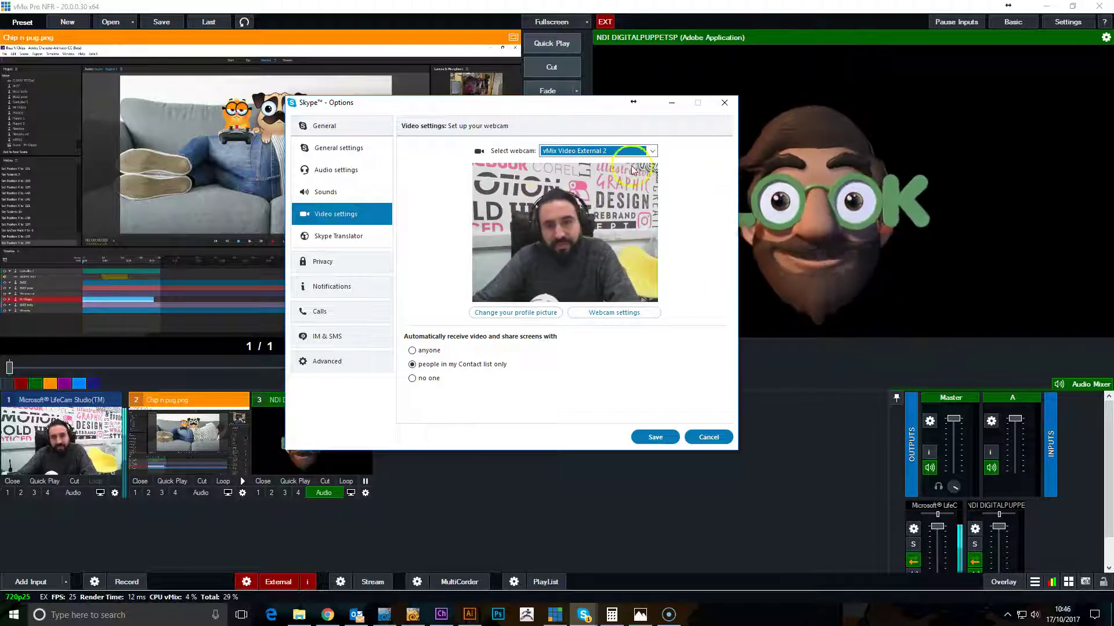
left_click(651, 152)
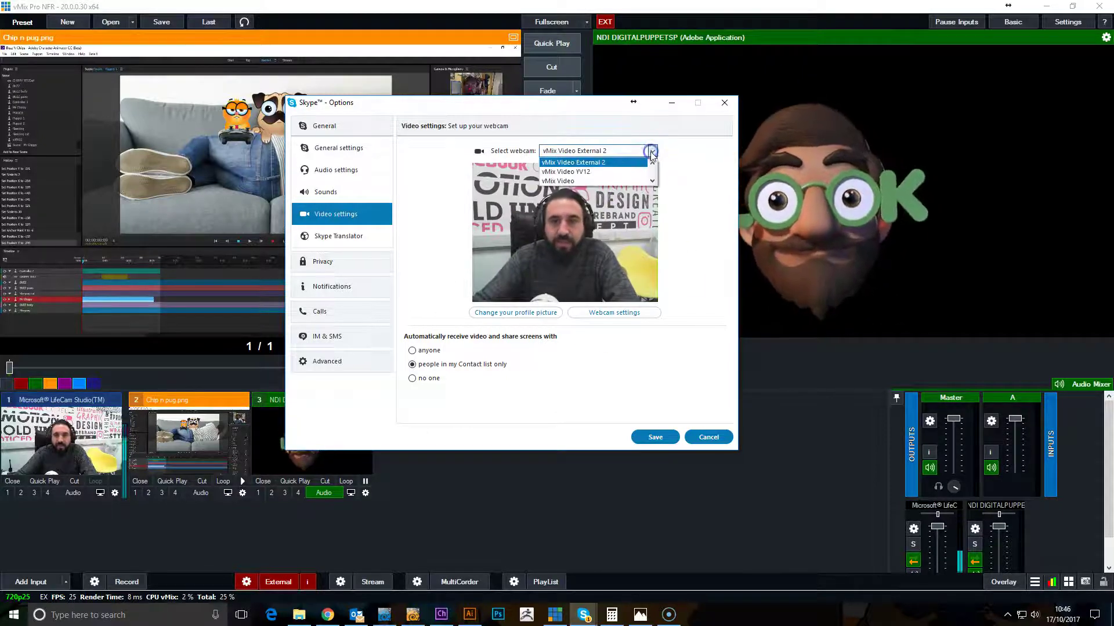
left_click(653, 182)
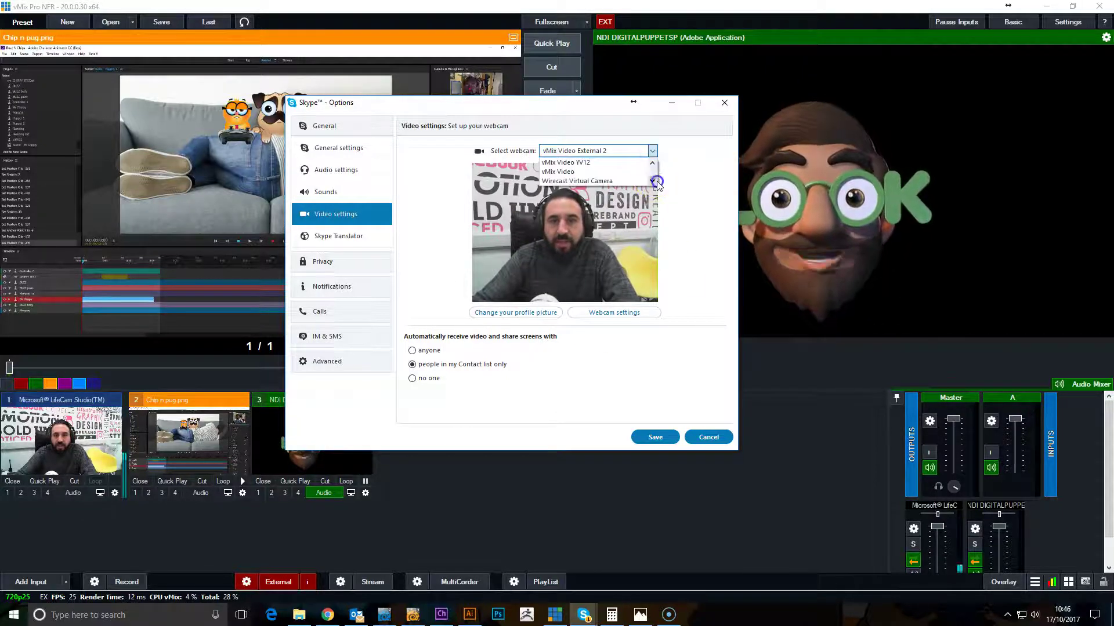
left_click(610, 172)
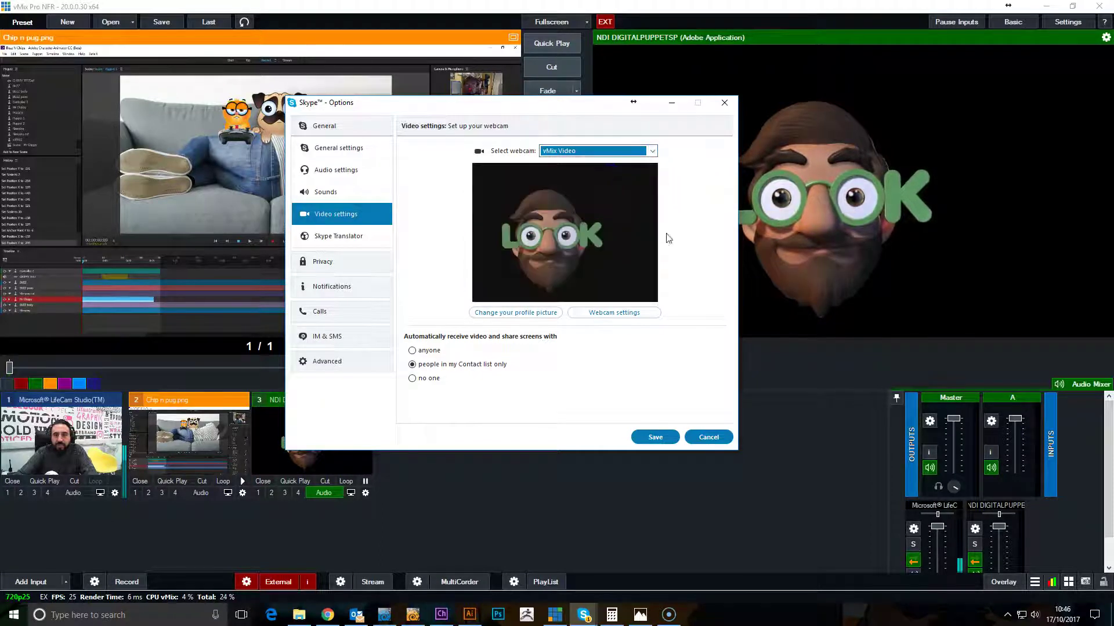
left_click(709, 438)
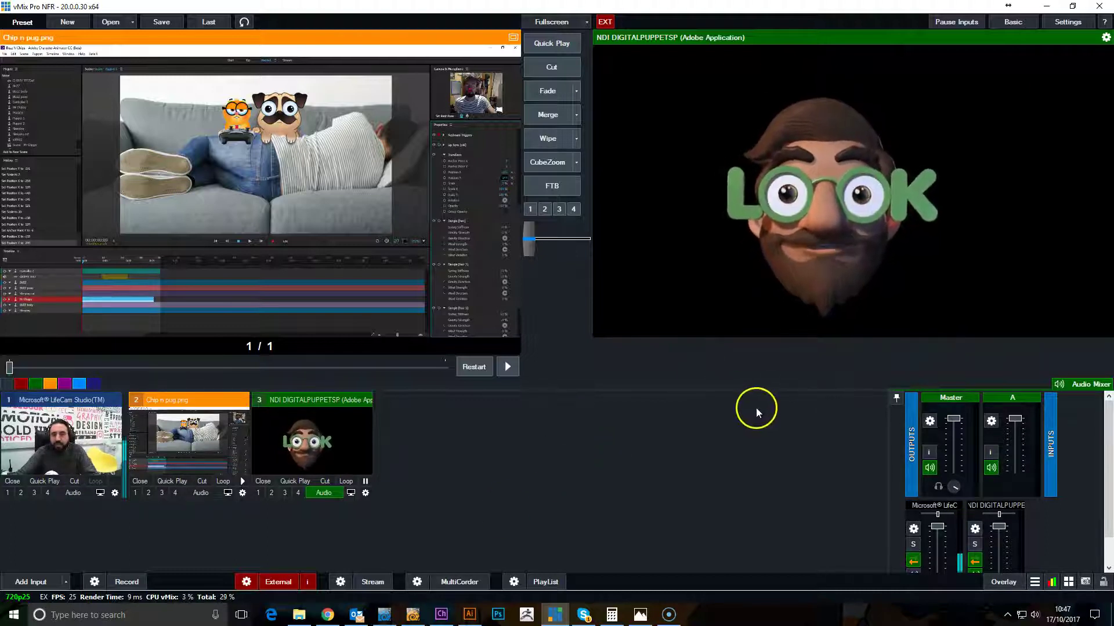
left_click(341, 582)
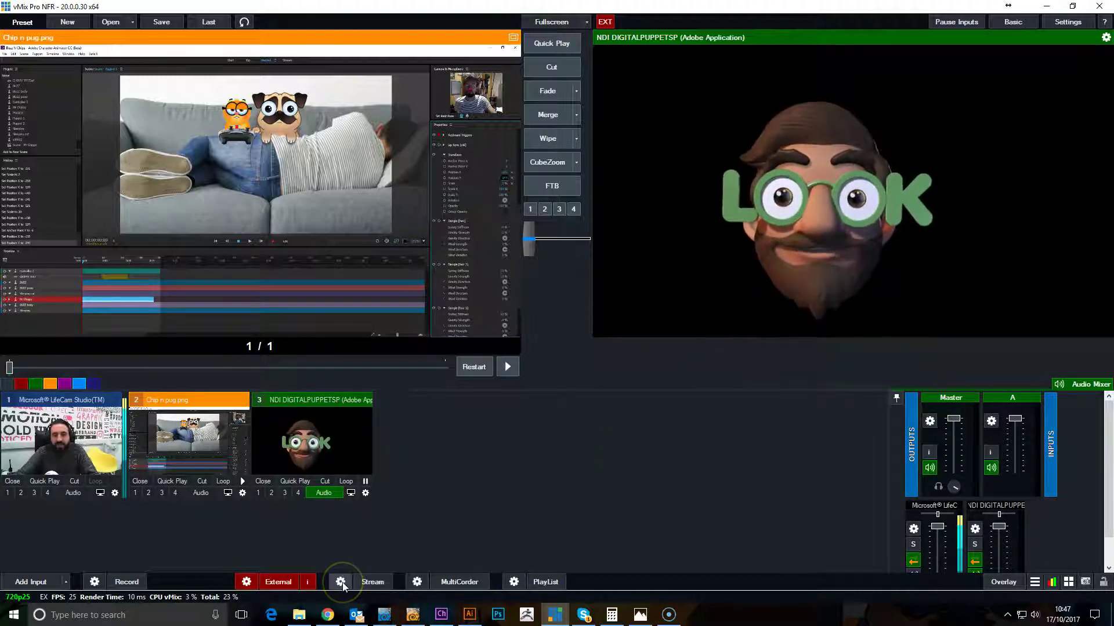
left_click(465, 225)
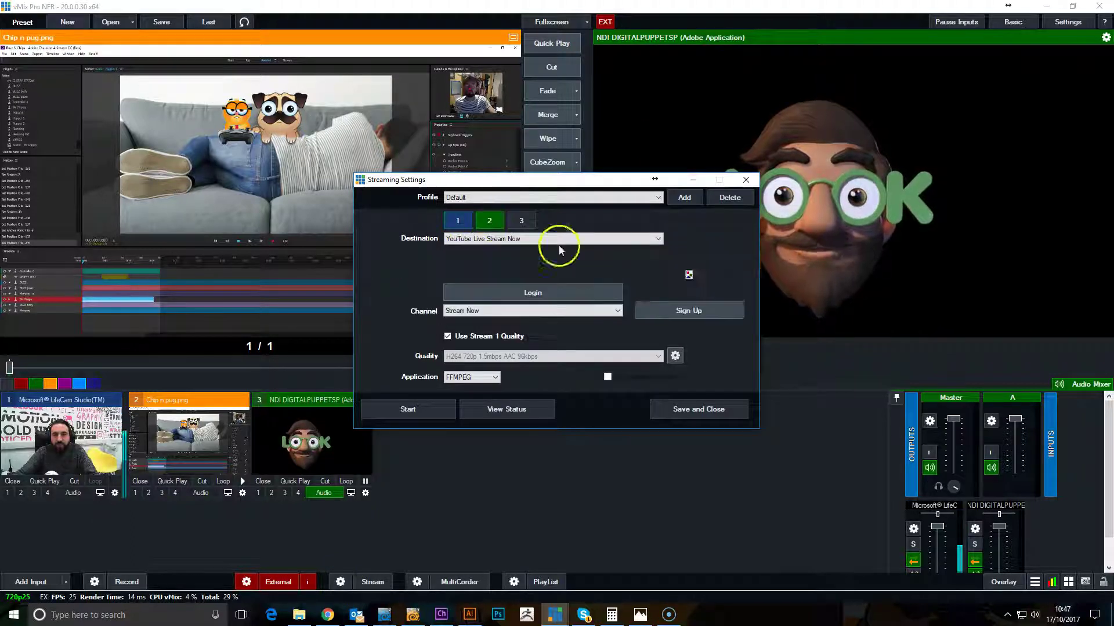
left_click(748, 180)
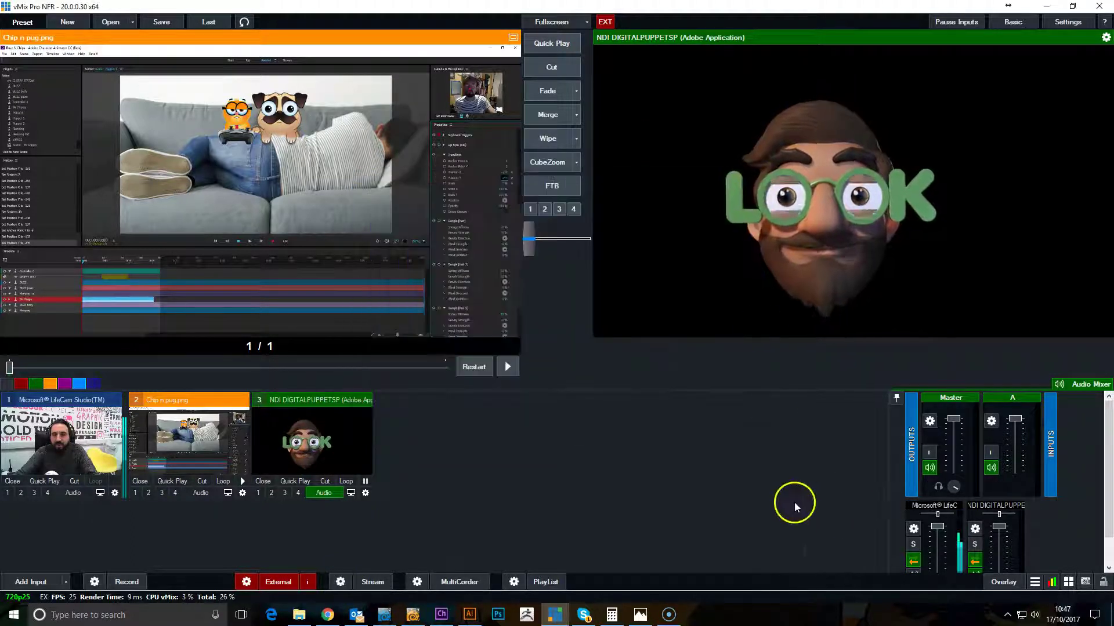